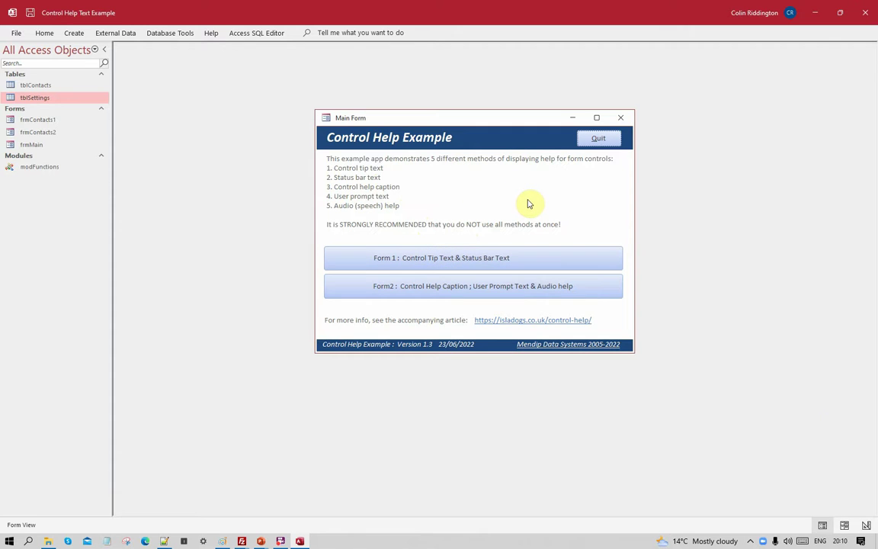
# - Open the Contacts 1 form (Form 1) from the main form and switch it to Design View
pyautogui.moveTo(528, 203)
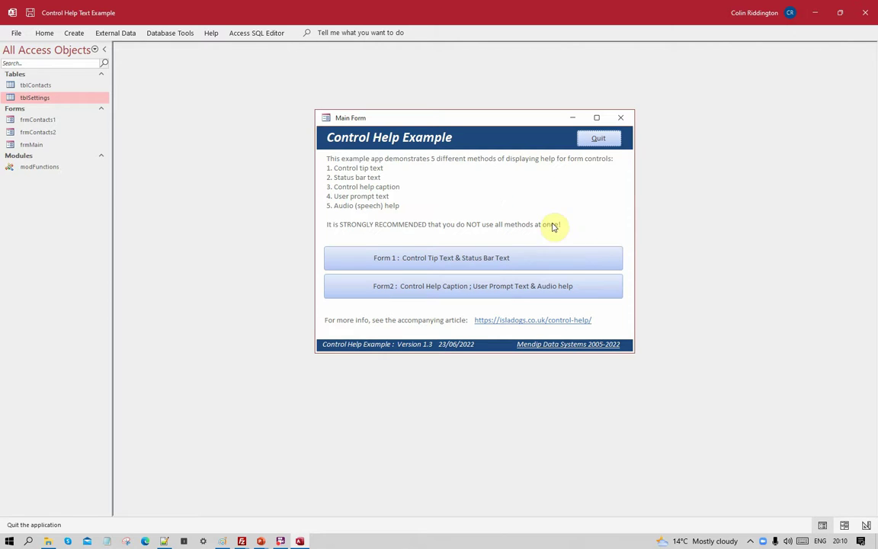
pyautogui.click(522, 260)
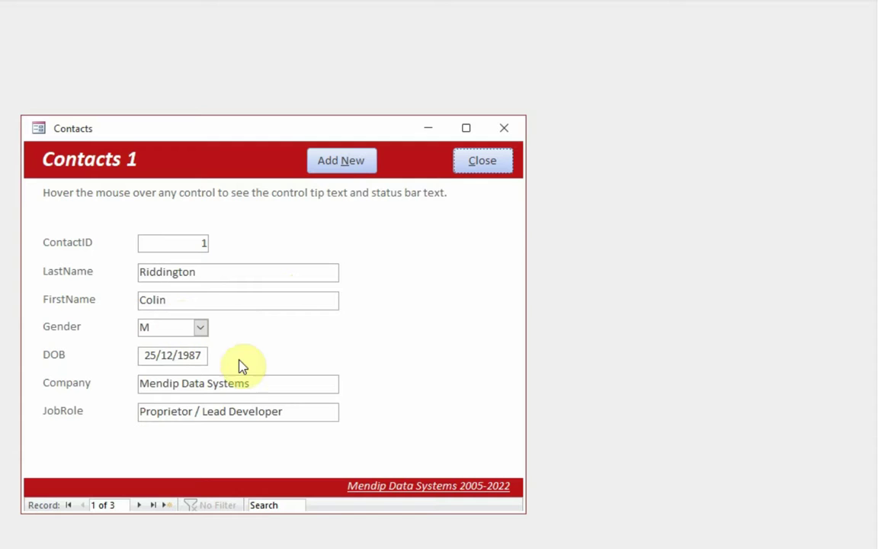
pyautogui.rightClick(473, 352)
pyautogui.click(532, 406)
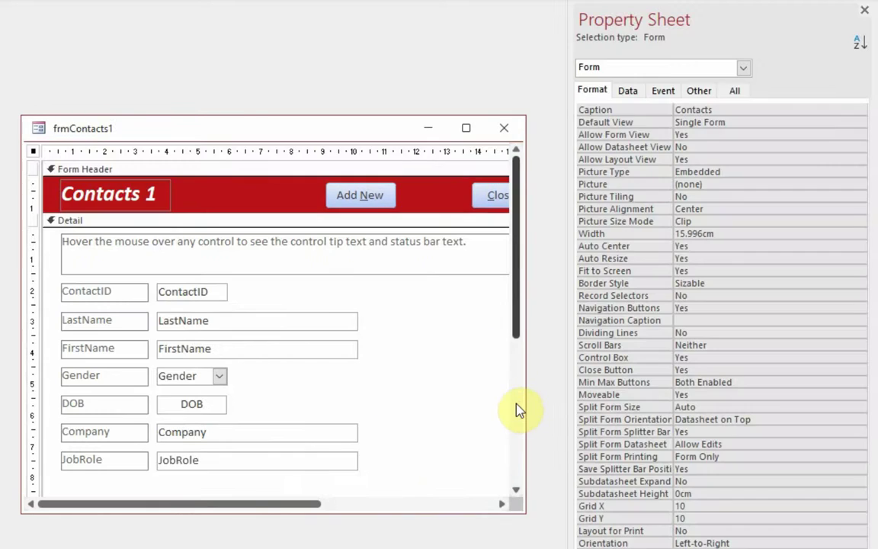
# - Examine the ControlTip Text of the Add New and Close buttons, the LastName, FirstName and Gender controls, and the footer label
pyautogui.click(364, 200)
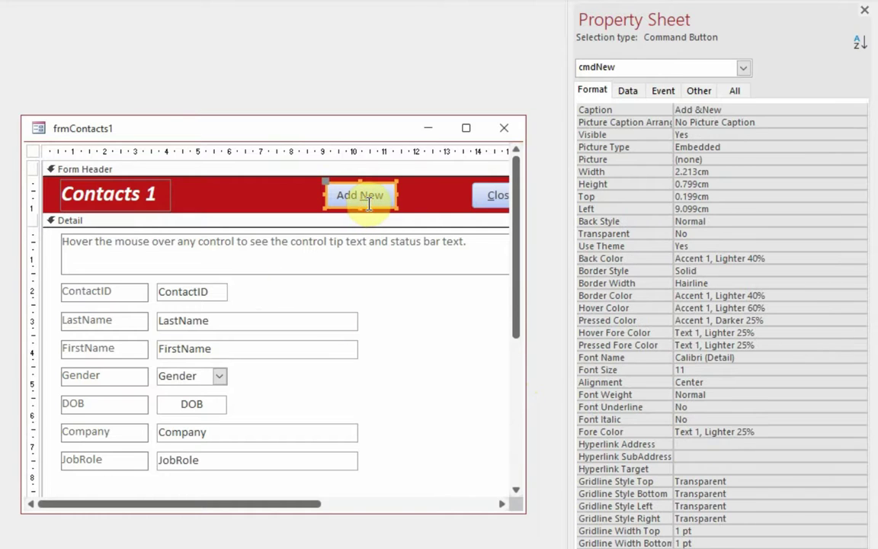
pyautogui.click(695, 91)
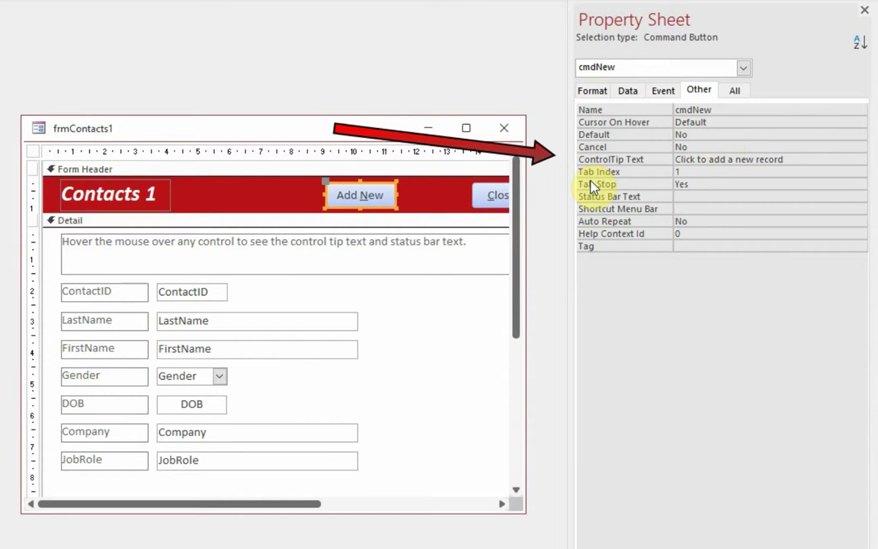
pyautogui.click(499, 204)
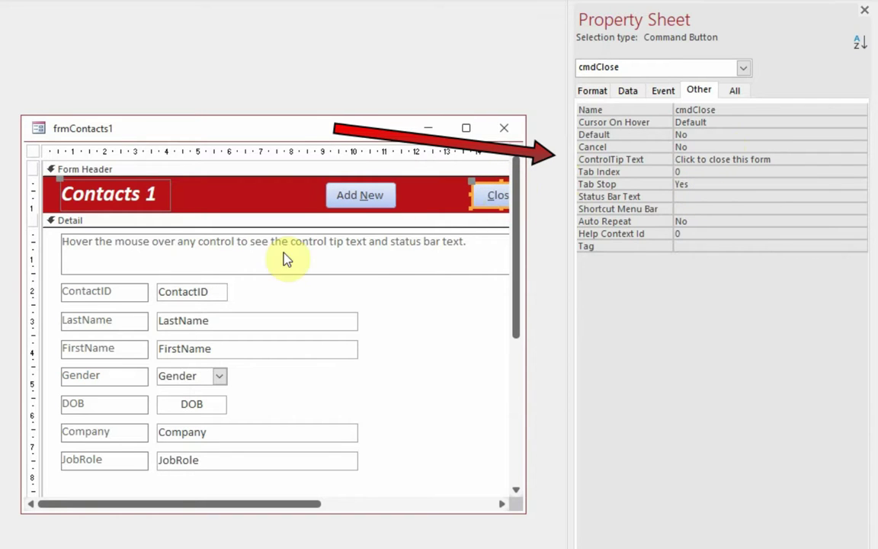
pyautogui.click(212, 318)
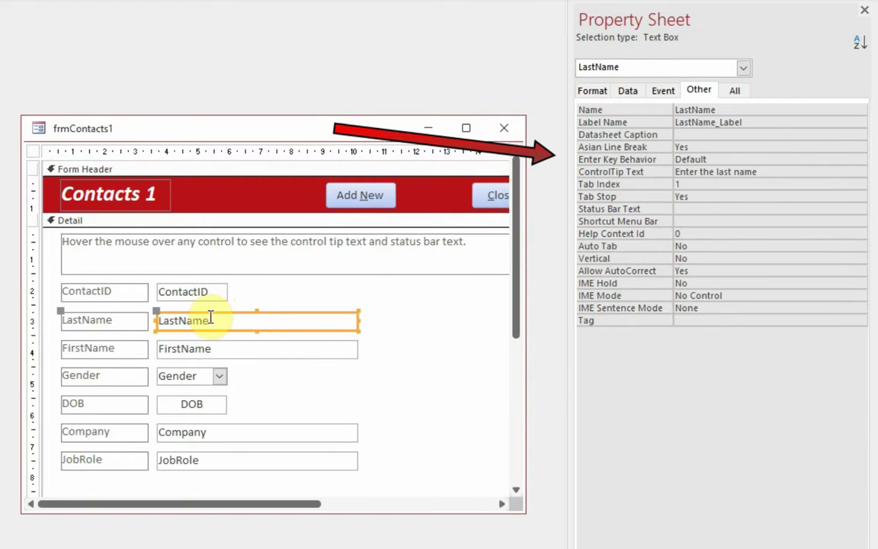
pyautogui.click(221, 351)
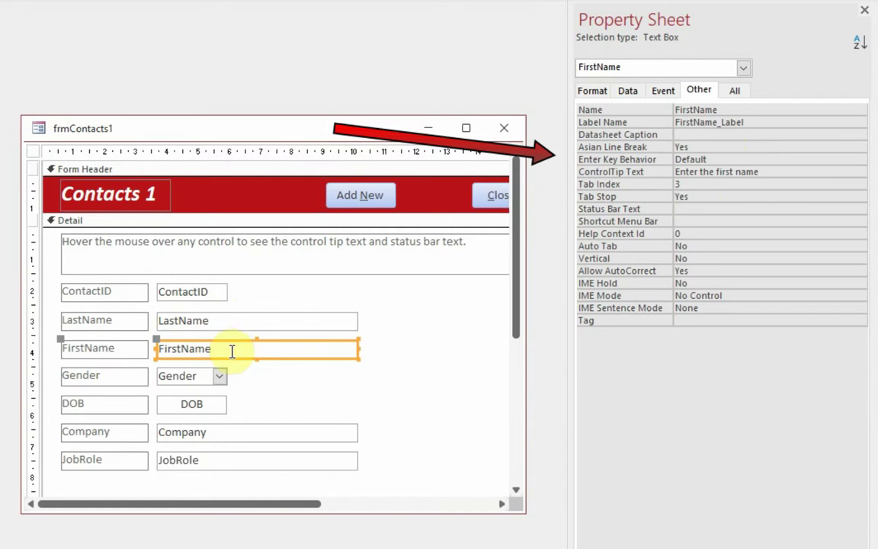
pyautogui.click(191, 375)
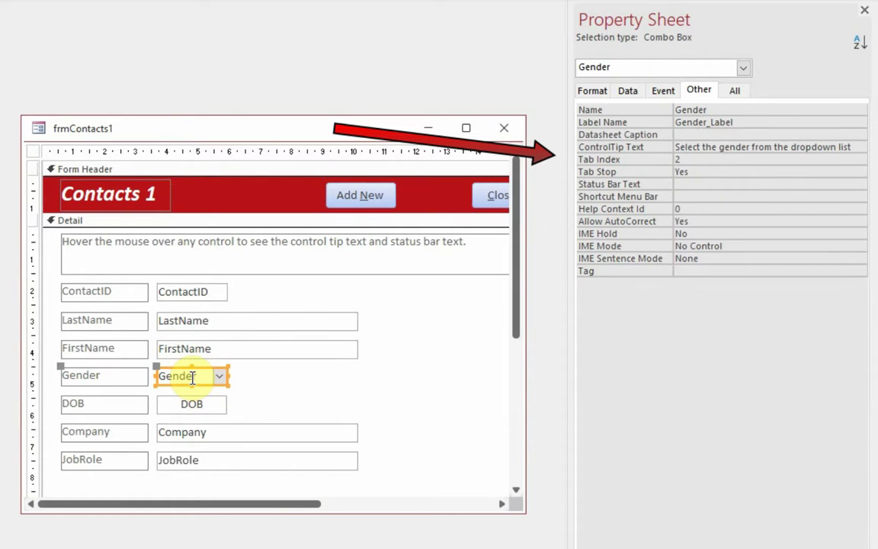
pyautogui.scroll(-3, 408, 372)
pyautogui.click(391, 392)
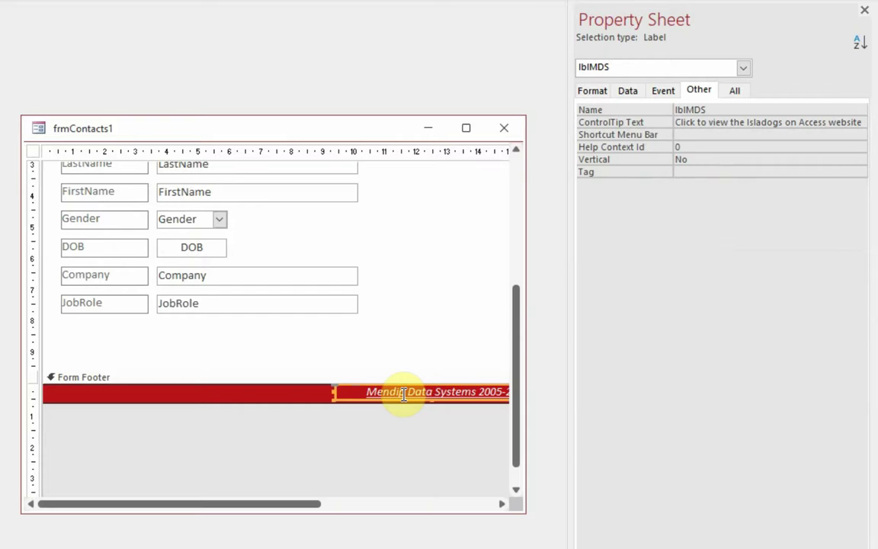
pyautogui.scroll(4, 407, 325)
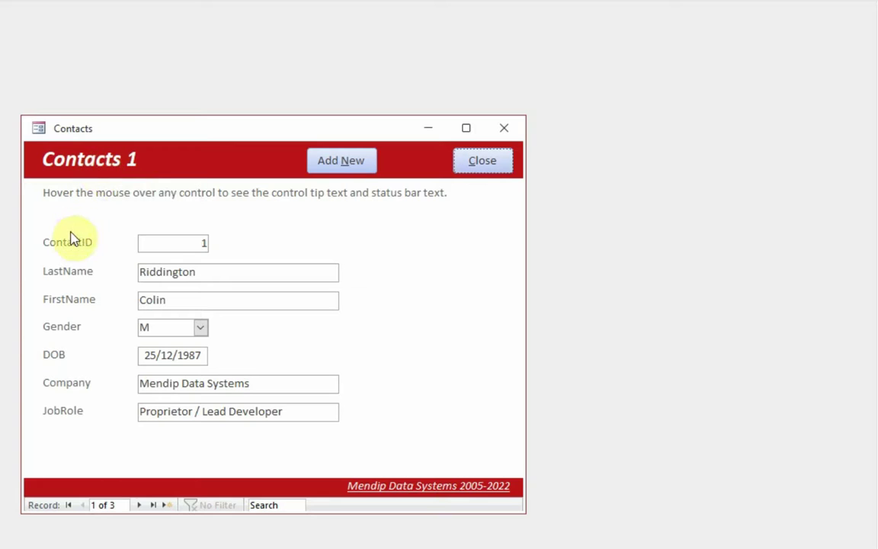
# - Check the control tips of the ContactID and FirstName labels in Form View
pyautogui.moveTo(71, 250)
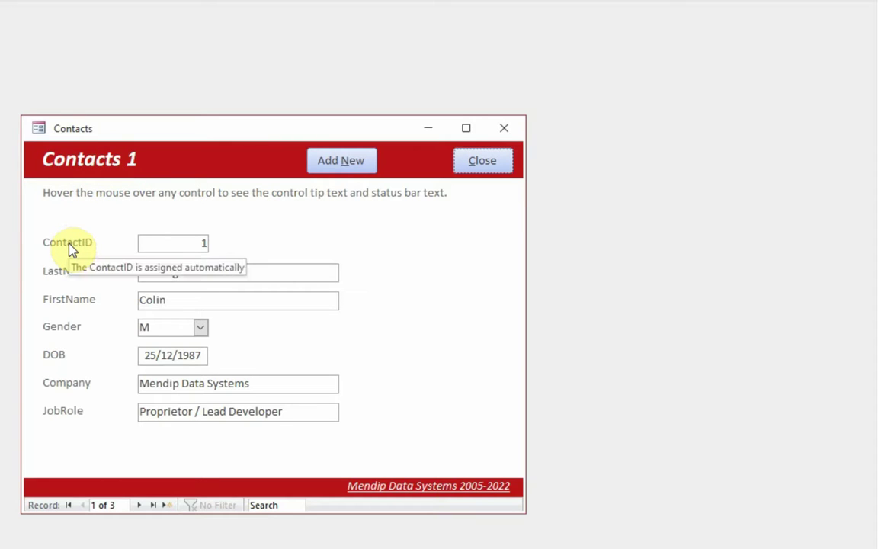
pyautogui.moveTo(73, 275)
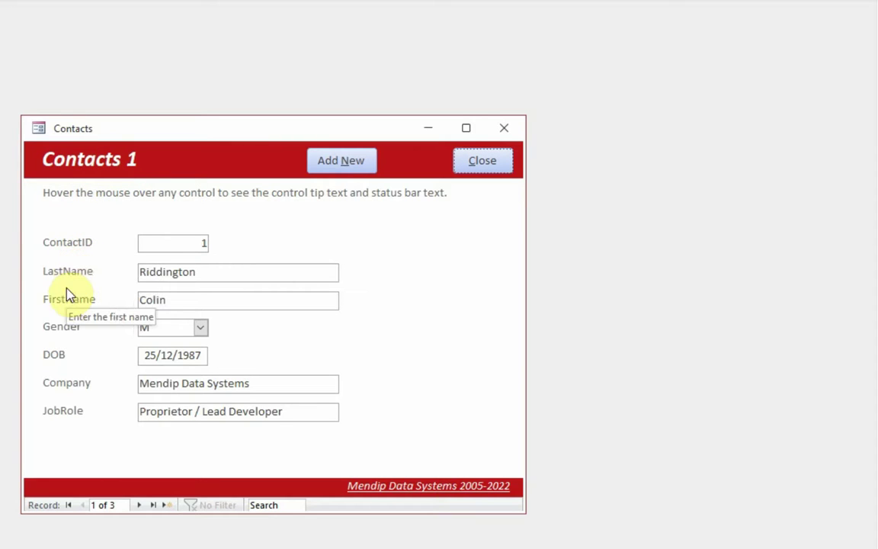
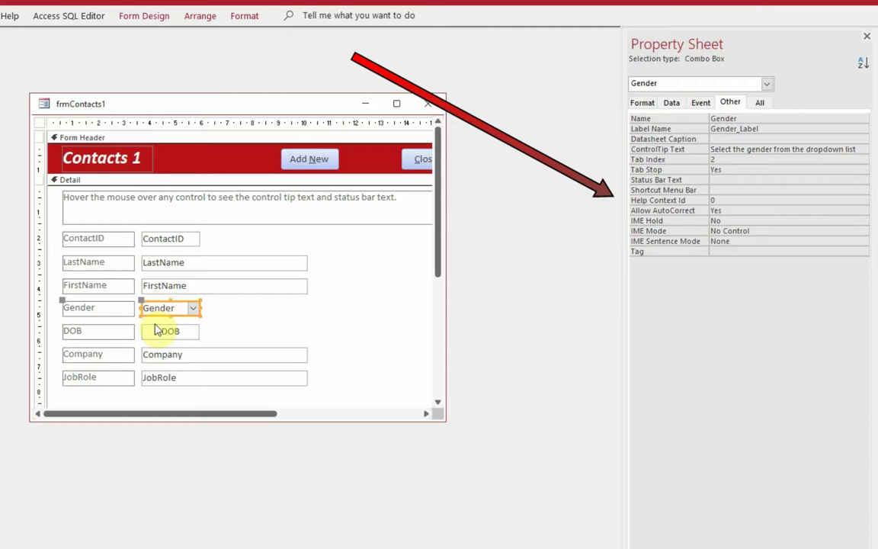
# - Compare the control tip and status bar text properties of the instruction label, the Add New button and the Contacts 1 title label
pyautogui.click(154, 329)
pyautogui.click(219, 202)
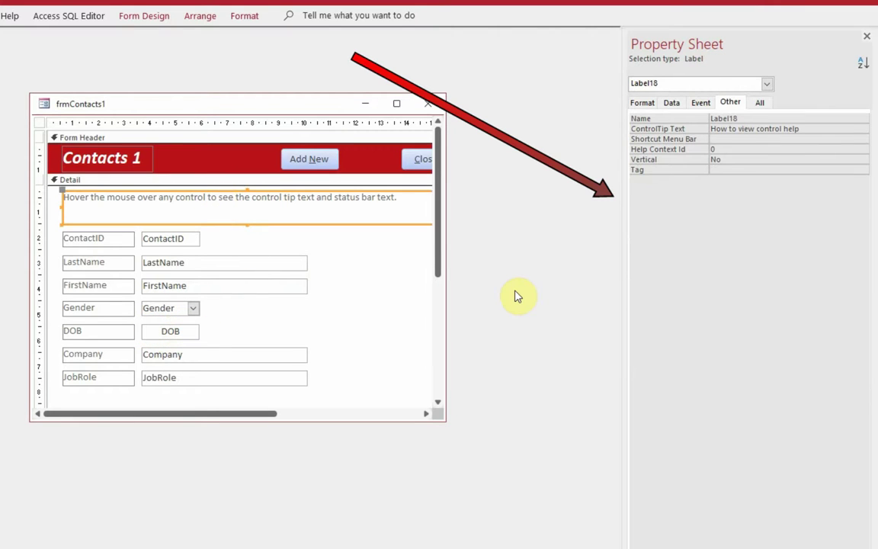
pyautogui.click(304, 160)
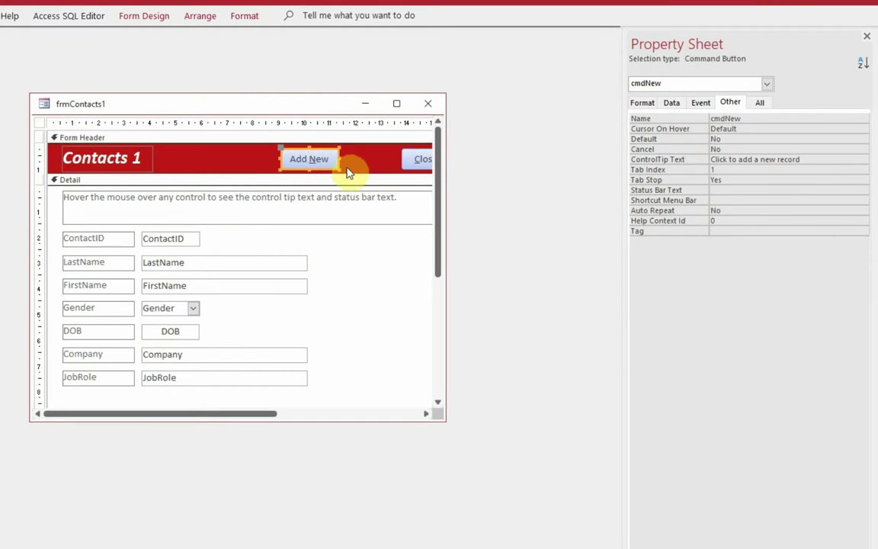
pyautogui.click(101, 158)
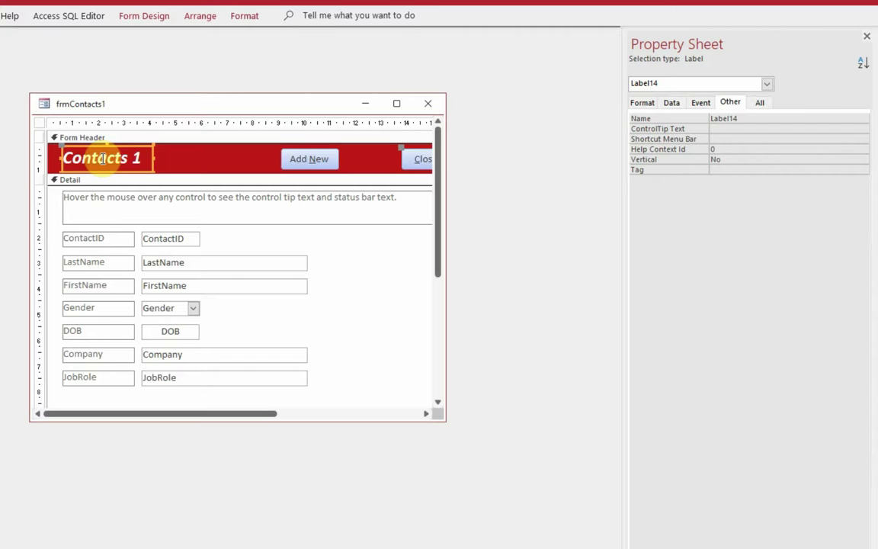
pyautogui.scroll(-1, 499, 343)
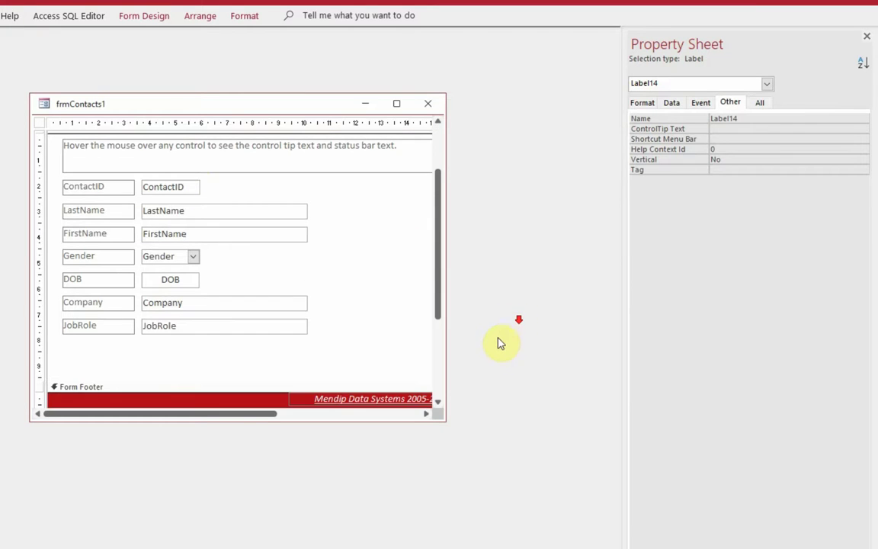
pyautogui.scroll(1, 404, 343)
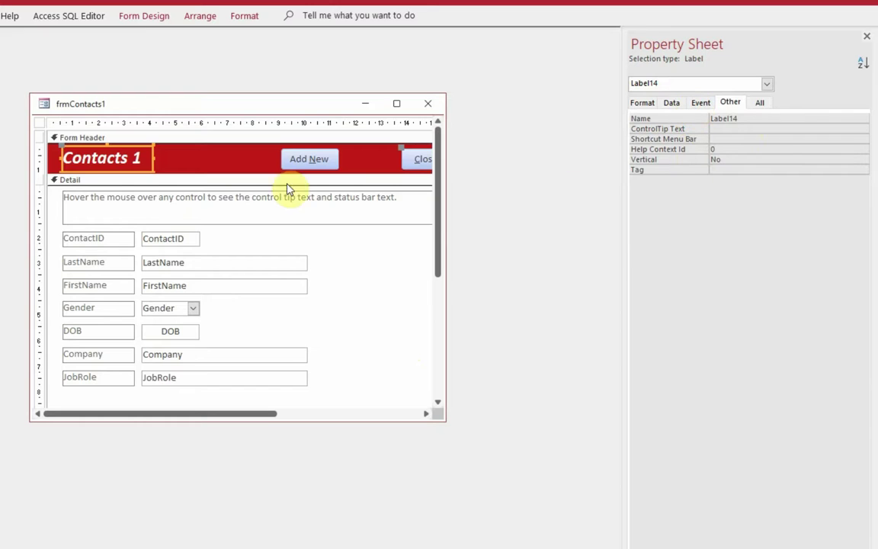
# - Open the On Mouse Move event procedure of the LastName text box in the VBA editor
pyautogui.click(224, 263)
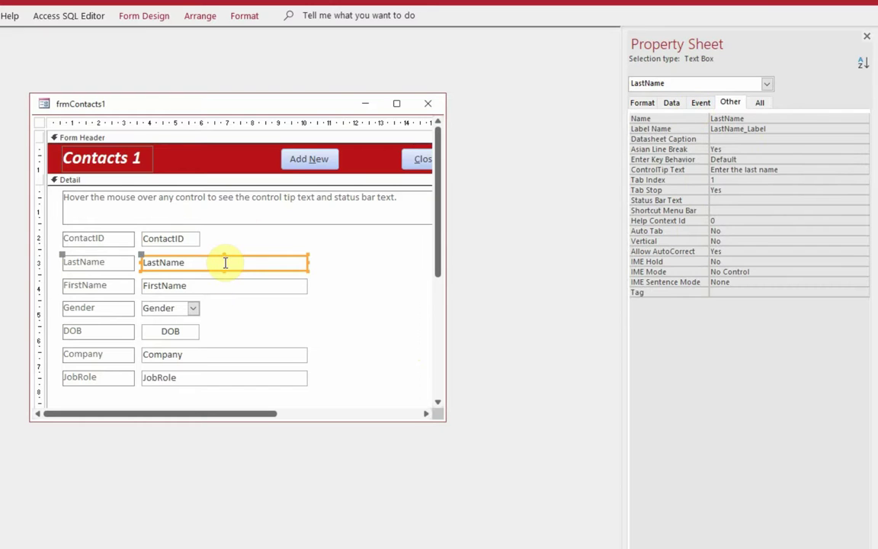
pyautogui.click(698, 103)
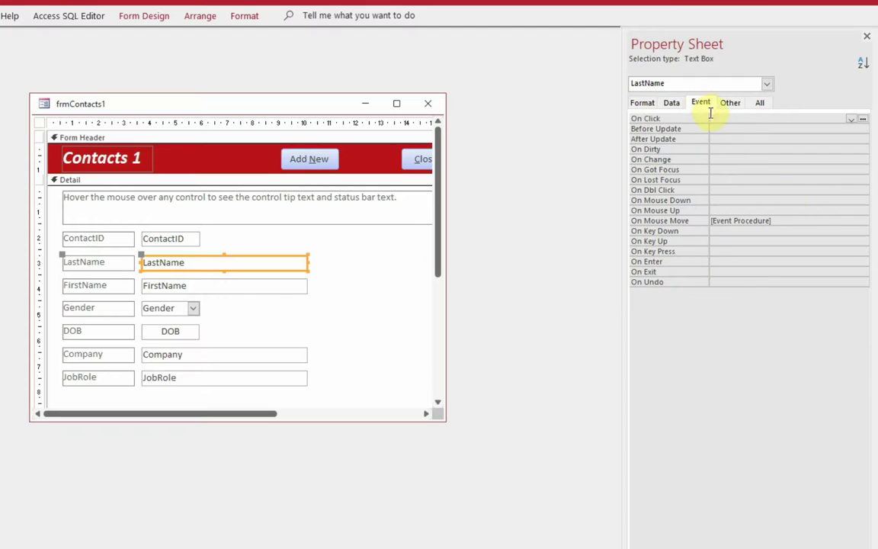
pyautogui.click(784, 228)
pyautogui.click(789, 221)
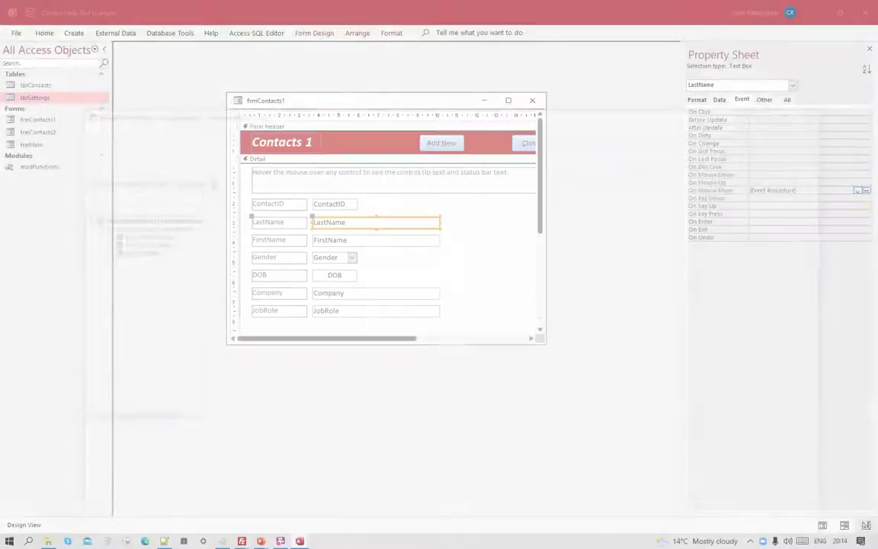
pyautogui.click(865, 190)
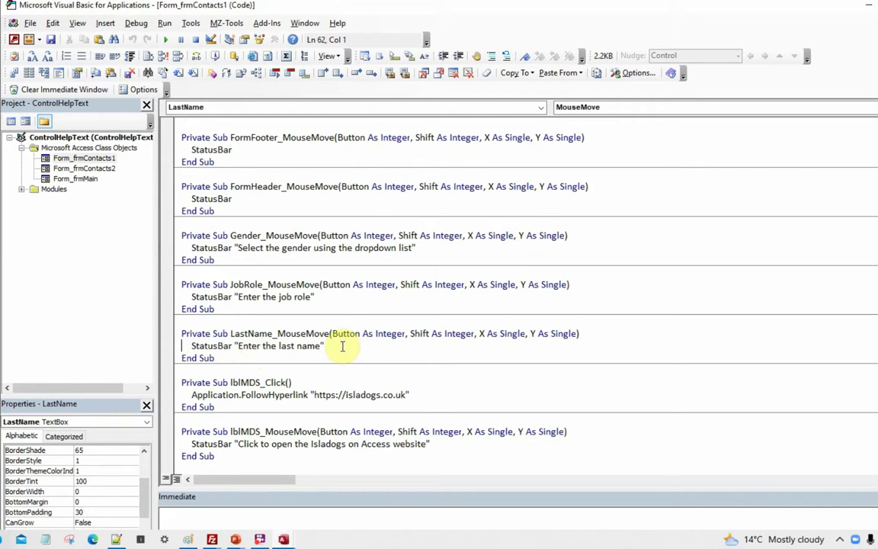
# - Go to the definition of the StatusBar procedure called in LastName_MouseMove and review its code in modFunctions
pyautogui.rightClick(219, 346)
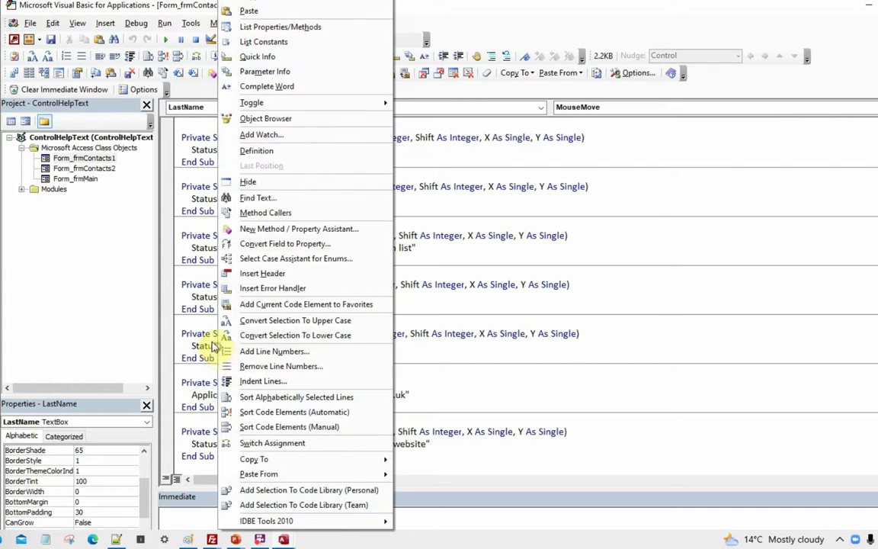
pyautogui.click(283, 162)
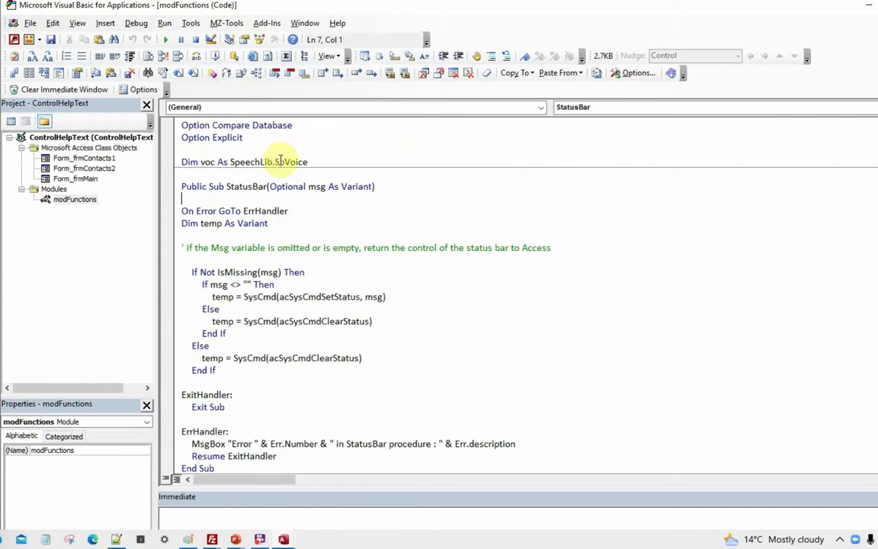
pyautogui.scroll(-1, 639, 234)
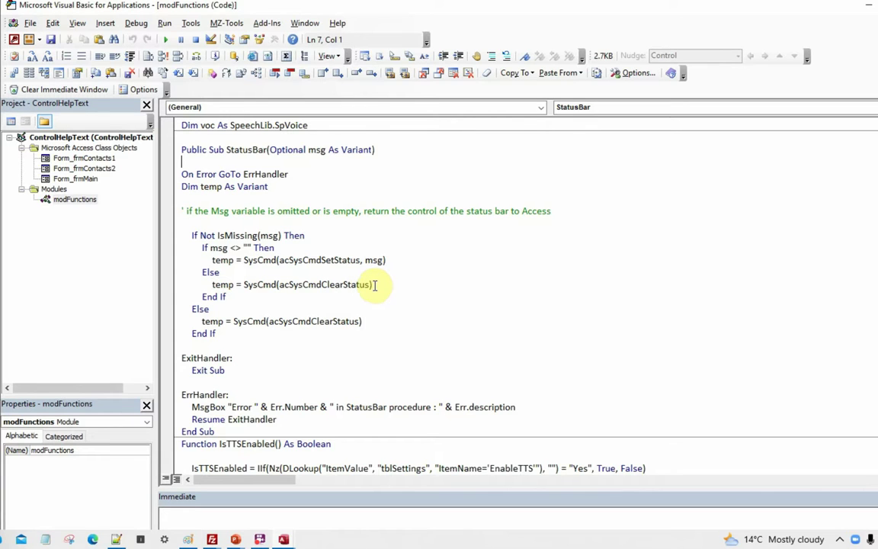
# - Return to the Form_frmContacts1 code and examine the StatusBar calls in the MouseMove procedures of the controls and form sections
pyautogui.doubleClick(83, 158)
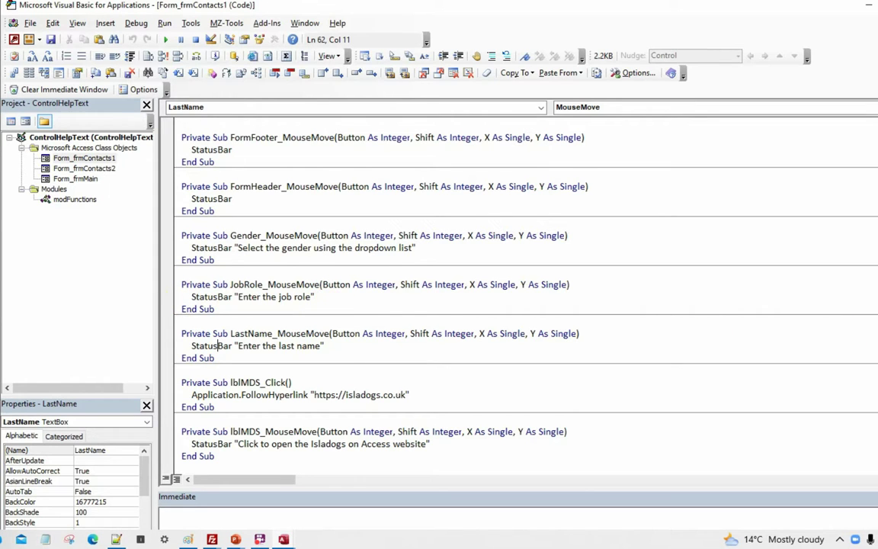
pyautogui.scroll(3, 838, 191)
pyautogui.scroll(3, 427, 210)
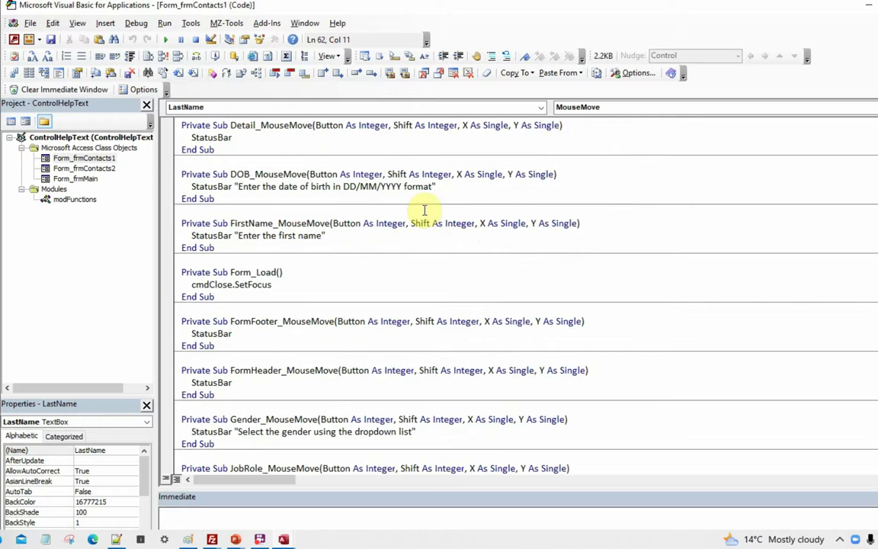
pyautogui.click(241, 174)
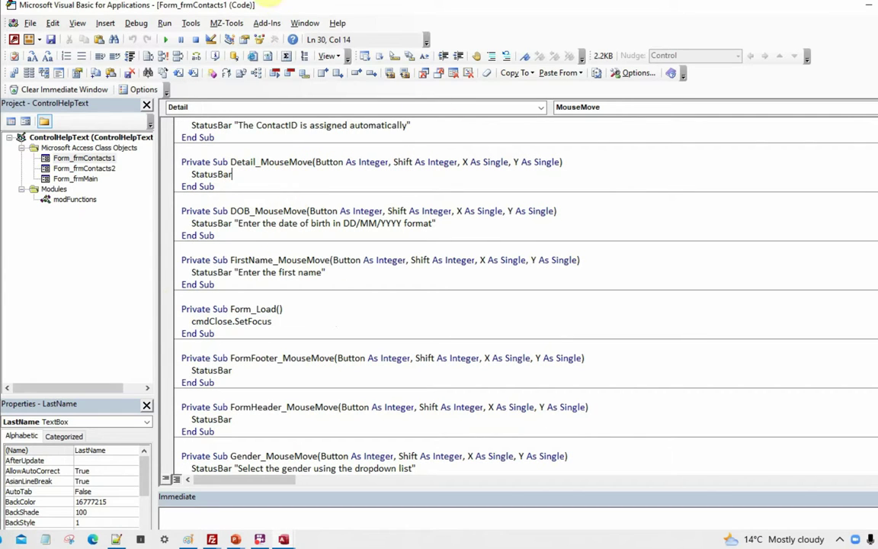
# - Switch back to Access and check the status bar text for the FirstName field and Add New button in Form View
pyautogui.hotkey('alt', 'F11')
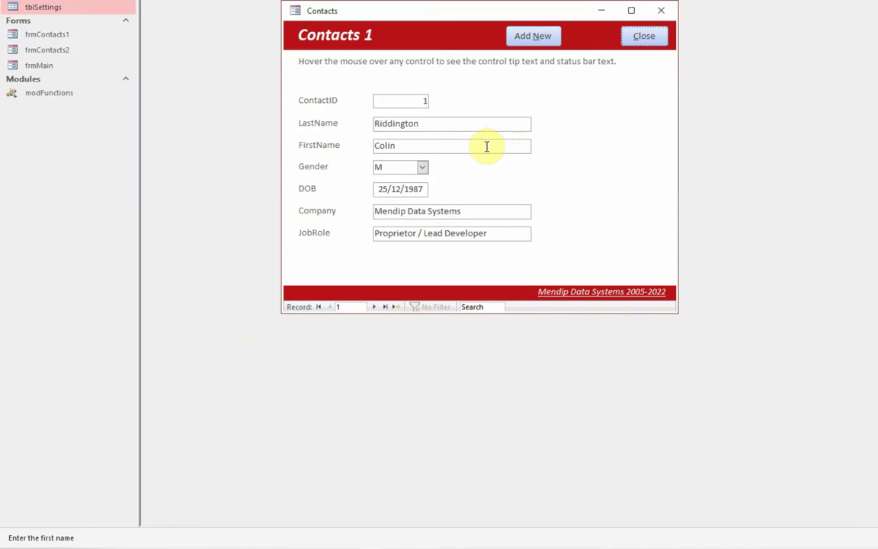
pyautogui.moveTo(484, 147)
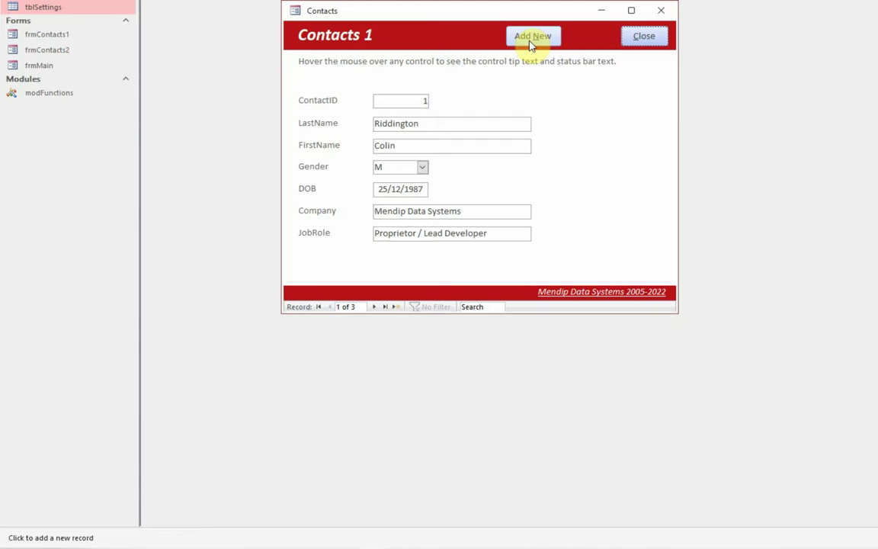
# - Return the Contacts 1 form to Design View and clear the On Mouse Move event of the LastName text box
pyautogui.rightClick(599, 130)
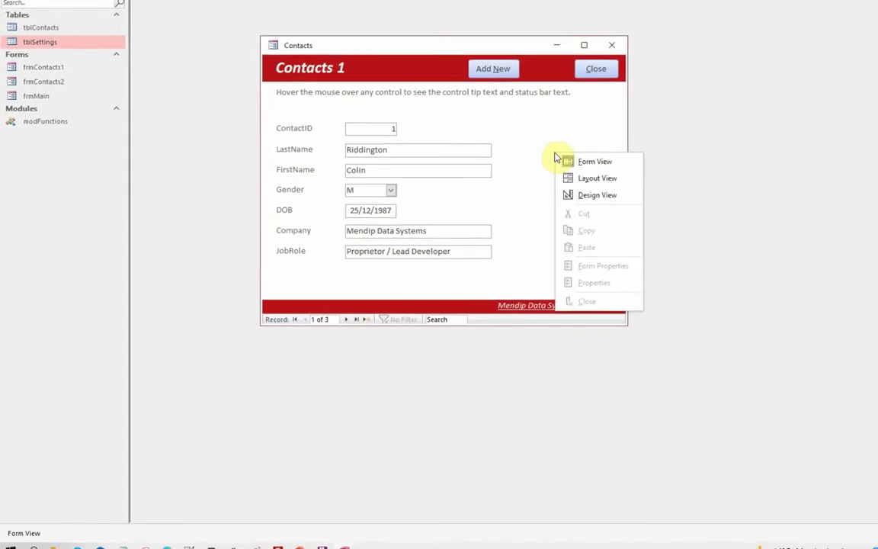
pyautogui.click(596, 194)
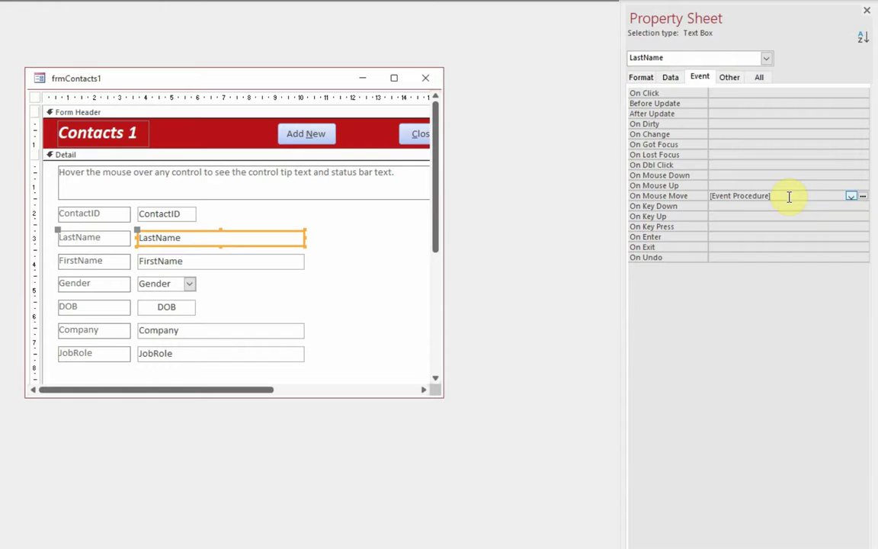
pyautogui.doubleClick(788, 196)
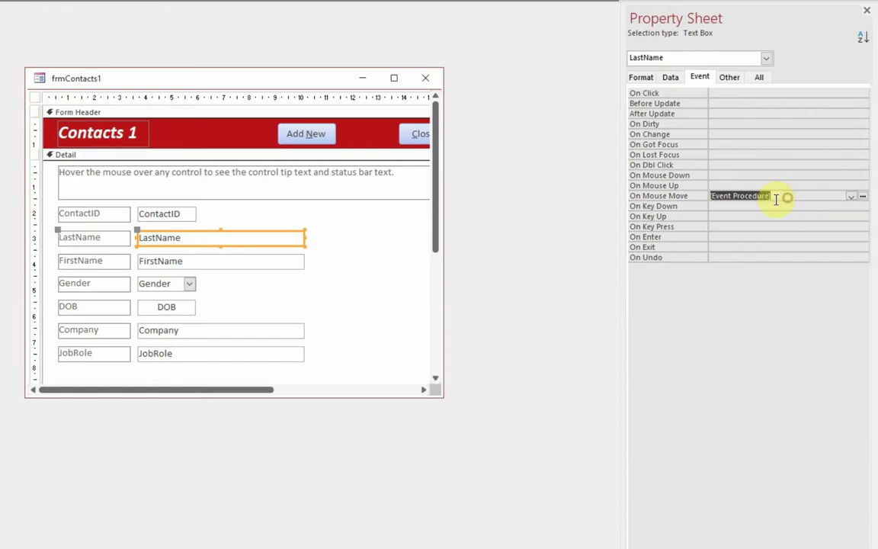
pyautogui.press('Delete')
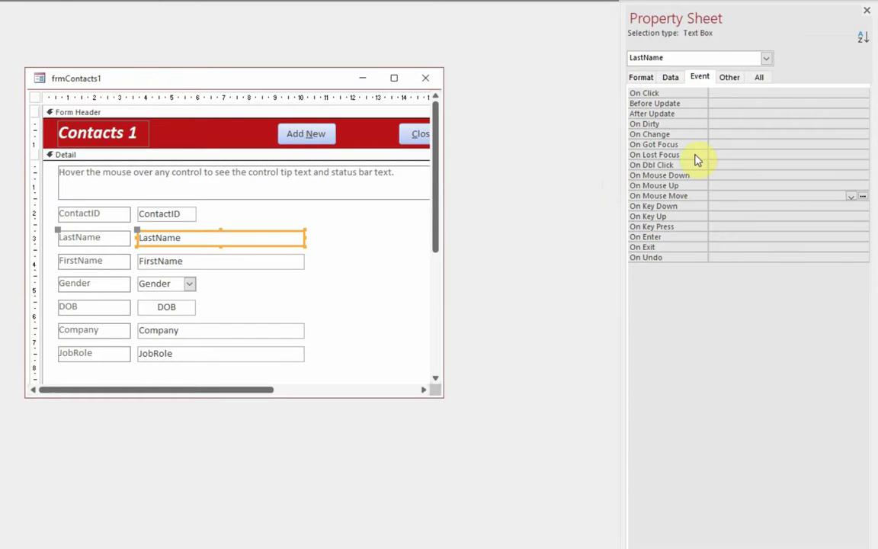
# - Copy the LastName text box's ControlTip Text, "Enter the last name", into its Status Bar Text property
pyautogui.click(730, 76)
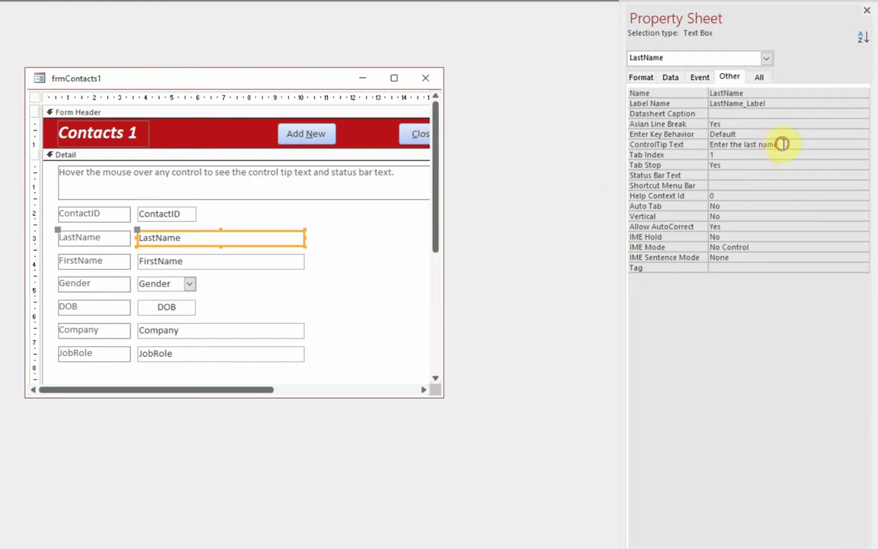
pyautogui.moveTo(780, 144); pyautogui.dragTo(710, 144)
pyautogui.hotkey('ctrl', 'c')
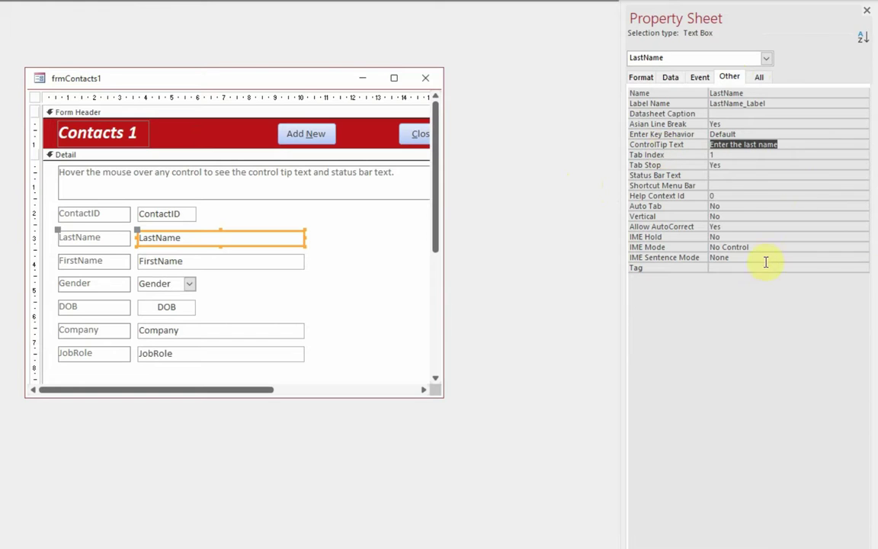
pyautogui.click(723, 173)
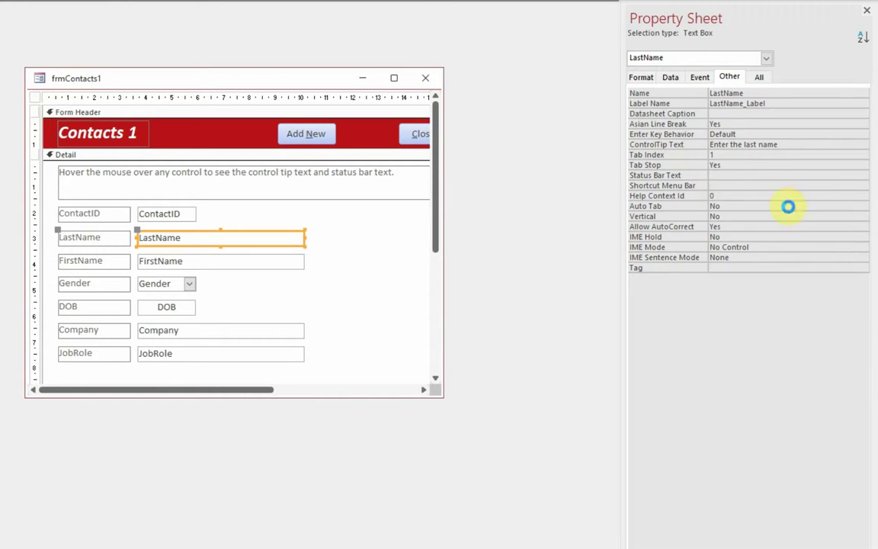
pyautogui.hotkey('ctrl', 'v')
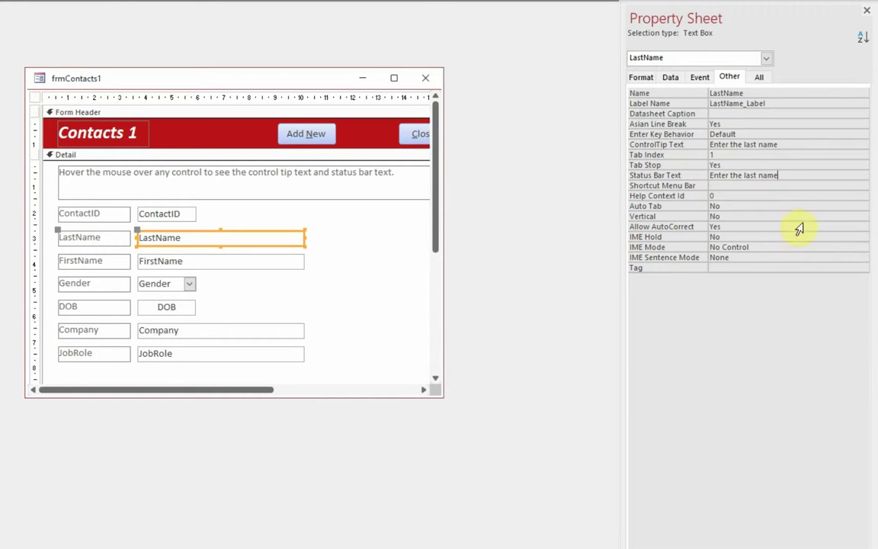
# - Copy the FirstName text box's ControlTip Text, "Enter the first name", into its Status Bar Text property
pyautogui.click(162, 270)
pyautogui.click(781, 144)
pyautogui.hotkey('ctrl', 'c')
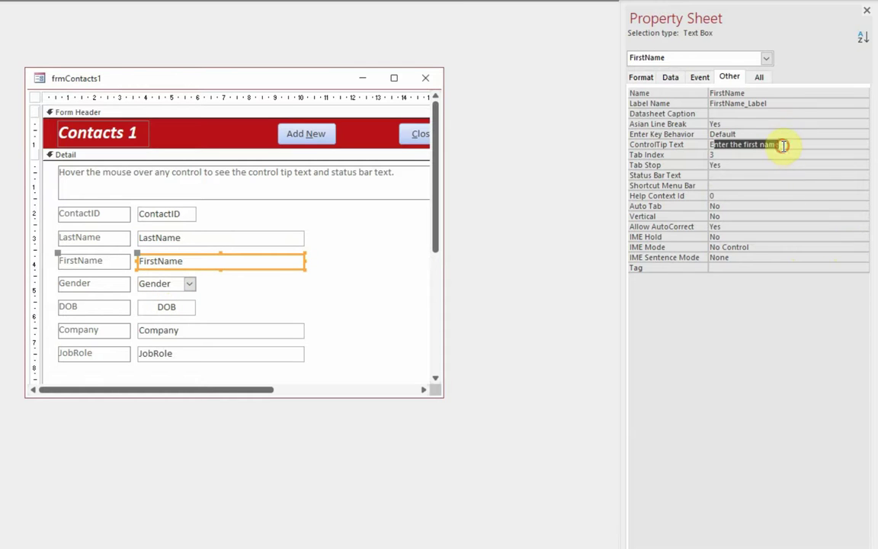
pyautogui.click(729, 176)
pyautogui.hotkey('ctrl', 'v')
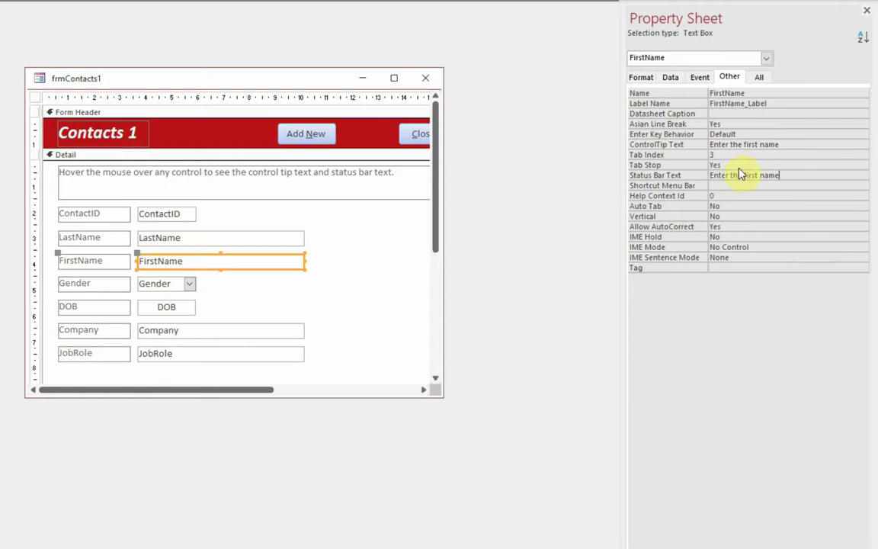
# - Clear the On Mouse Move event of the FirstName text box
pyautogui.click(697, 77)
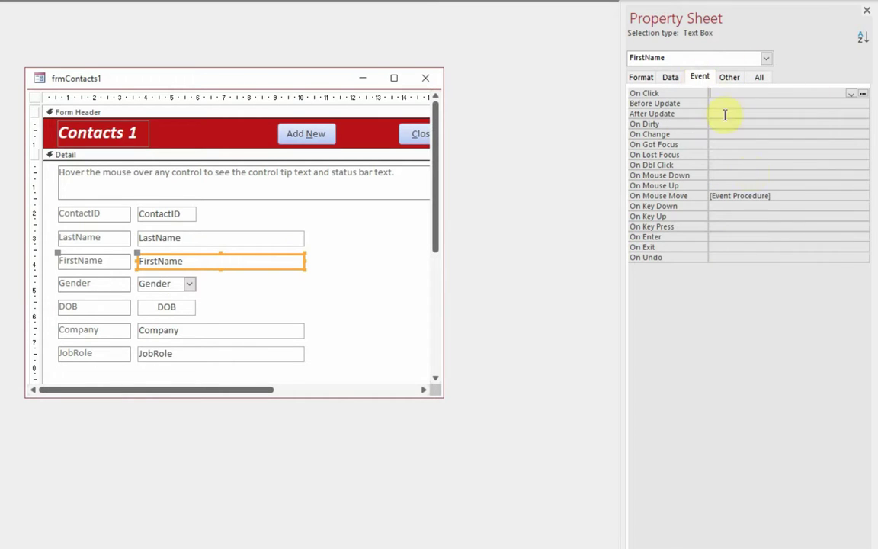
pyautogui.click(766, 196)
pyautogui.press('Delete')
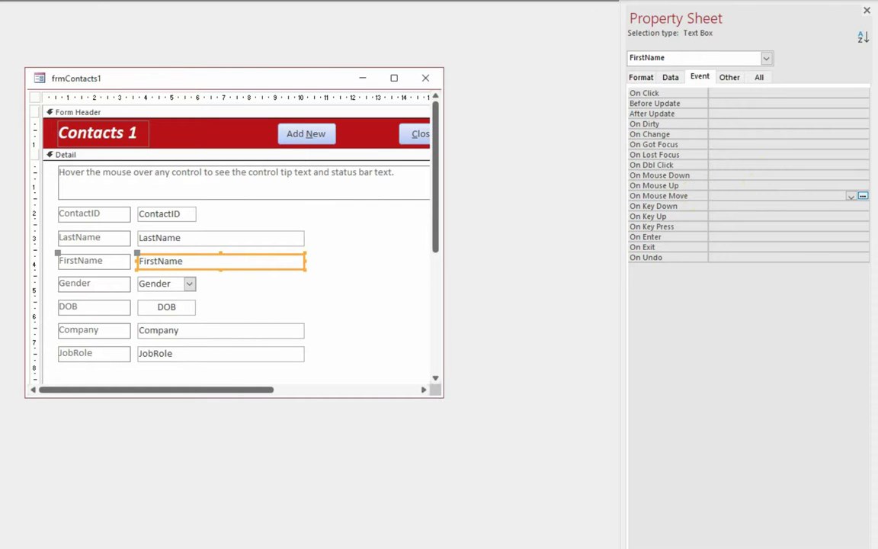
# - Show the form in Form View and check the status bar text with LastName and FirstName each selected
pyautogui.click(31, 67)
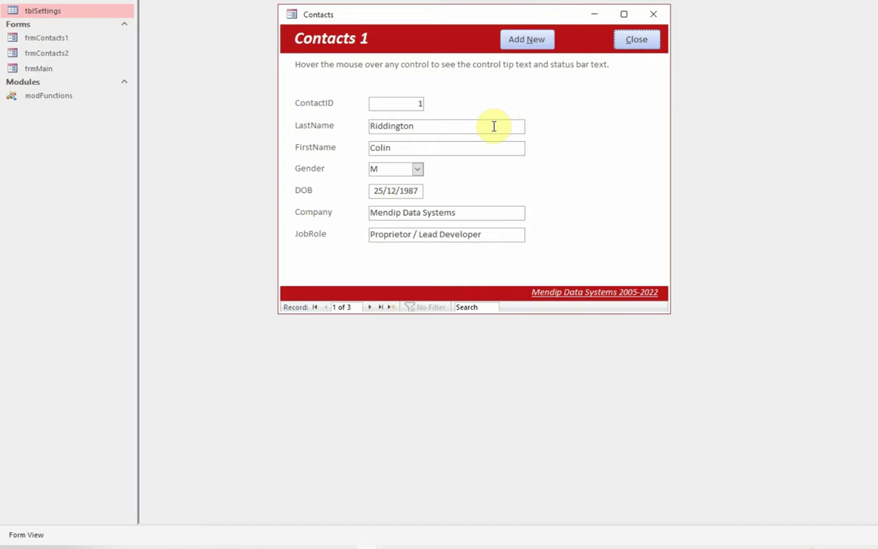
pyautogui.moveTo(494, 127)
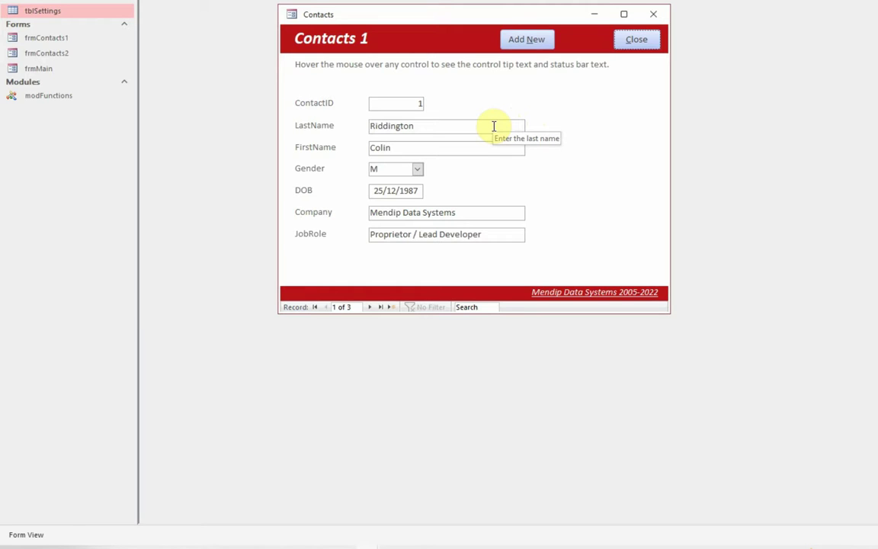
pyautogui.click(493, 126)
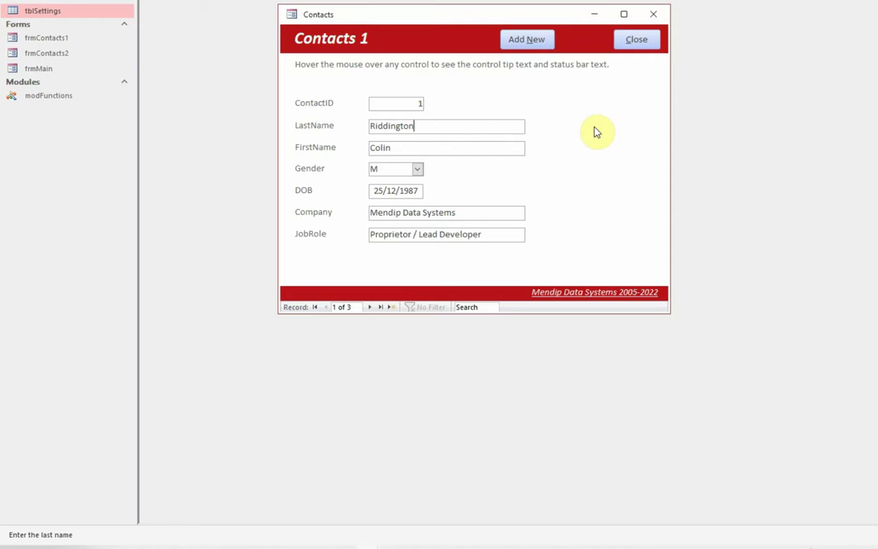
pyautogui.click(503, 148)
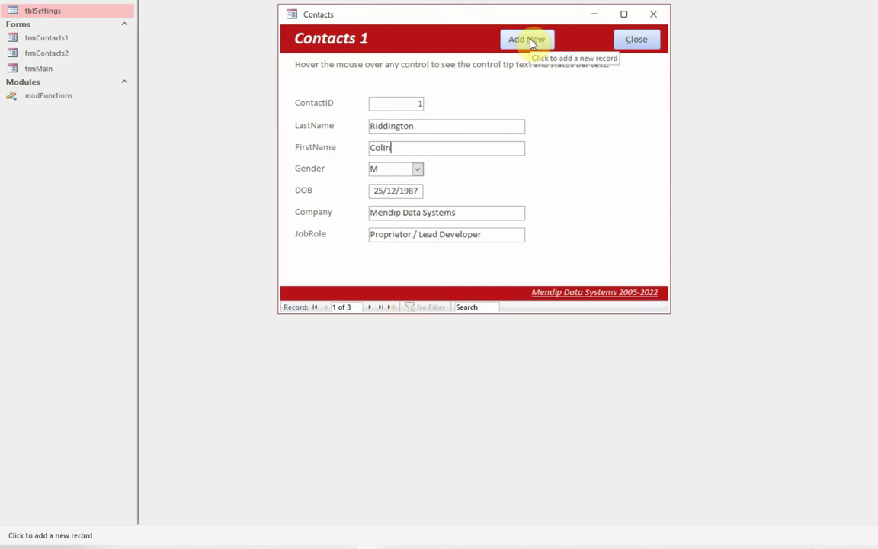
# - In Design View, clear the LastName text box's Status Bar Text and set its On Mouse Move event to [Event Procedure]
pyautogui.rightClick(595, 121)
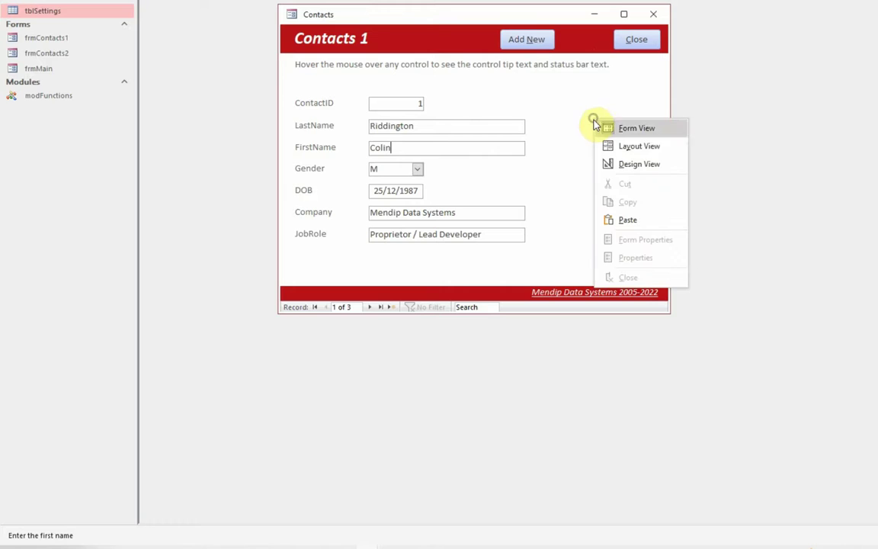
pyautogui.click(639, 165)
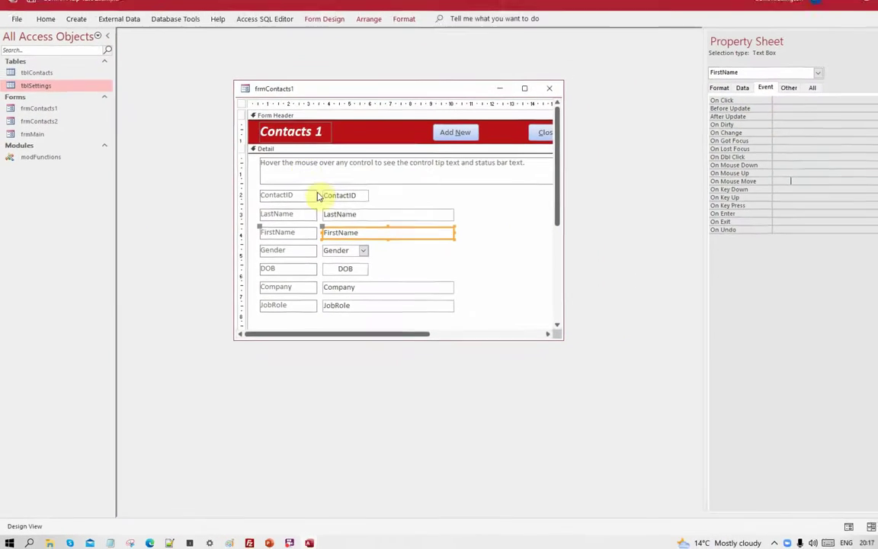
pyautogui.click(374, 214)
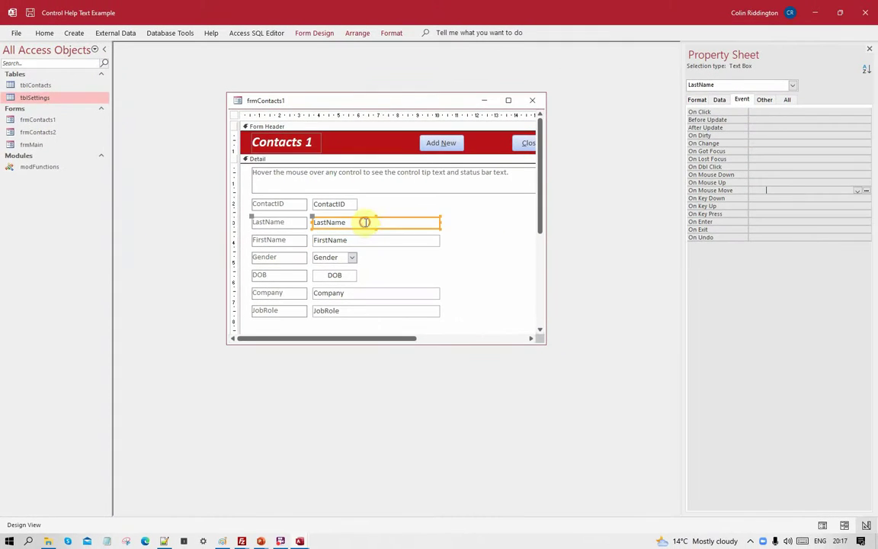
pyautogui.click(764, 99)
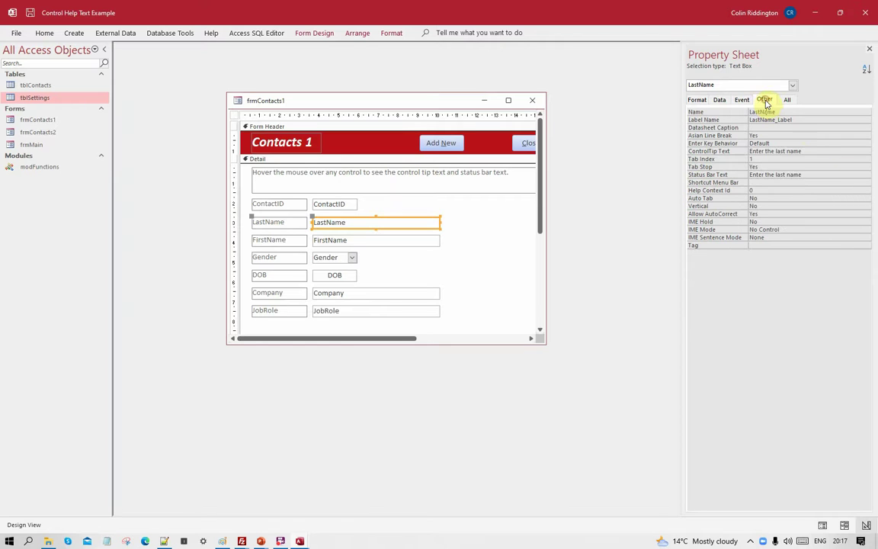
pyautogui.click(716, 173)
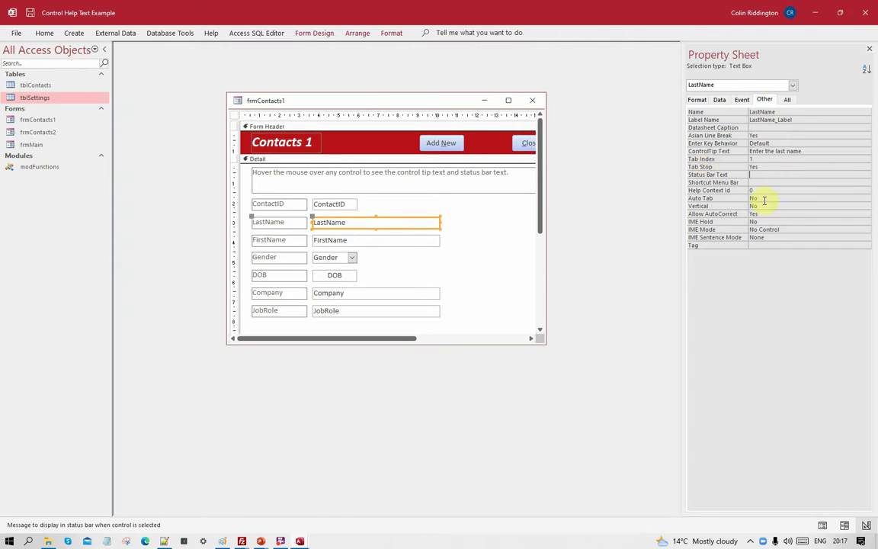
pyautogui.click(742, 100)
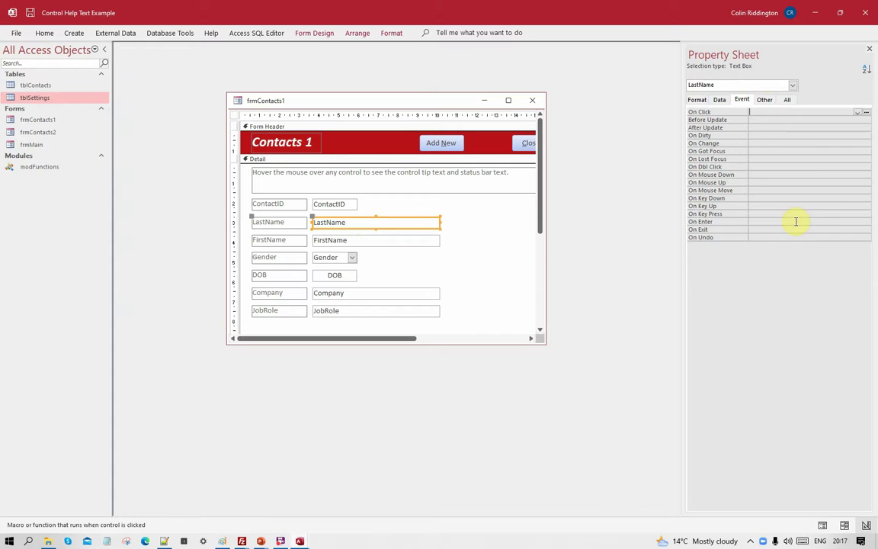
pyautogui.doubleClick(758, 189)
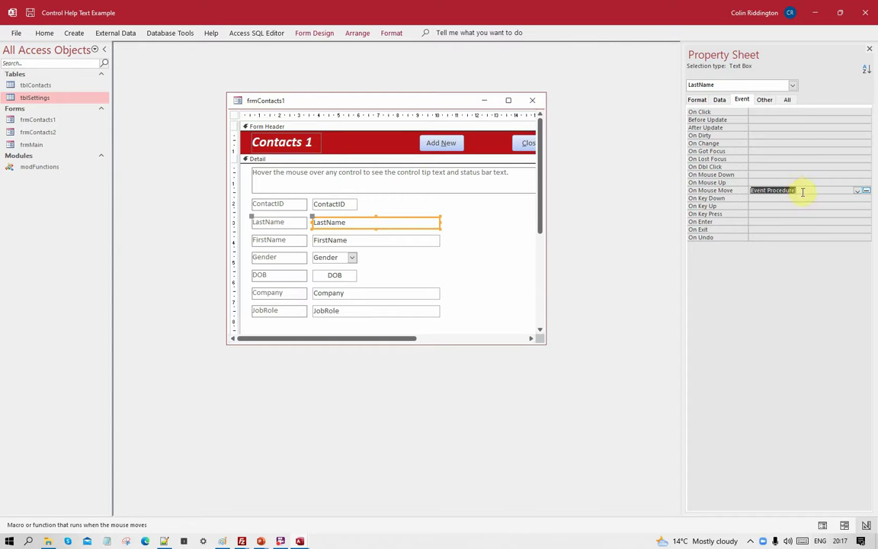
# - Set the FirstName text box's On Mouse Move event to [Event Procedure] and clear its Status Bar Text
pyautogui.click(367, 240)
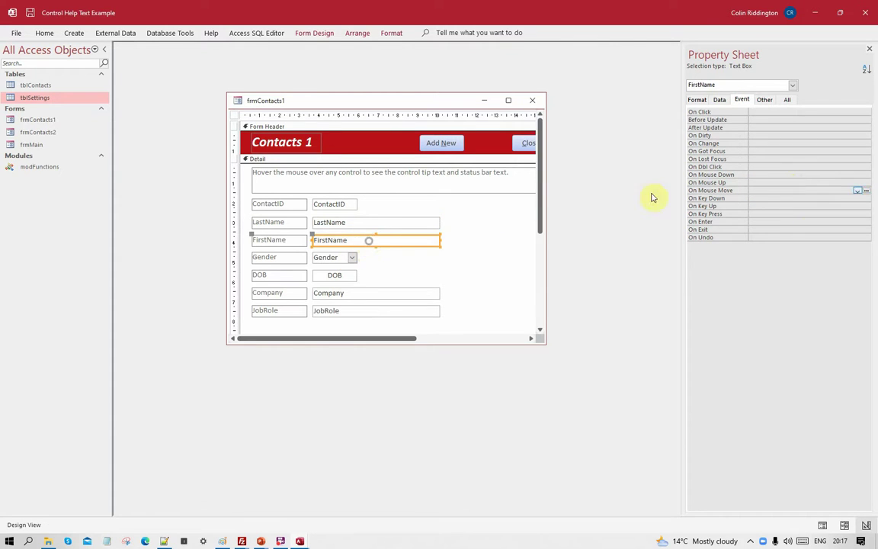
pyautogui.doubleClick(752, 190)
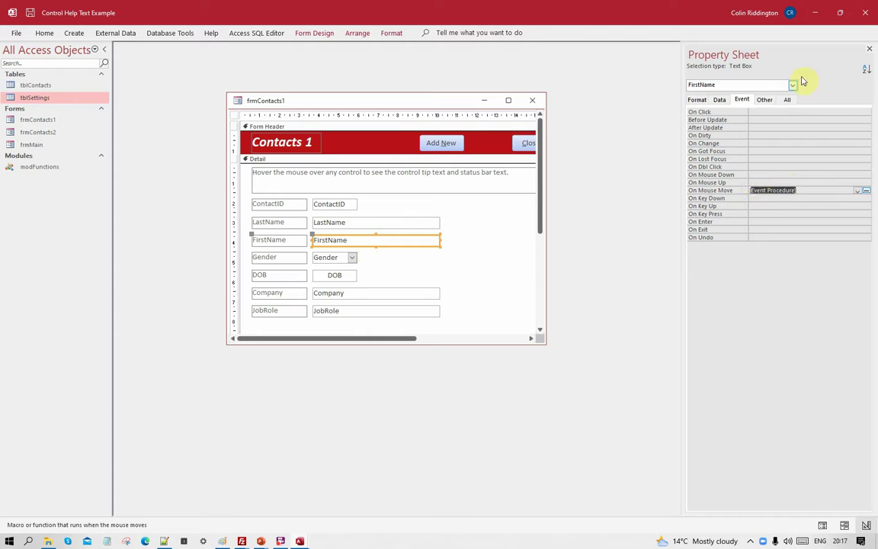
pyautogui.click(764, 99)
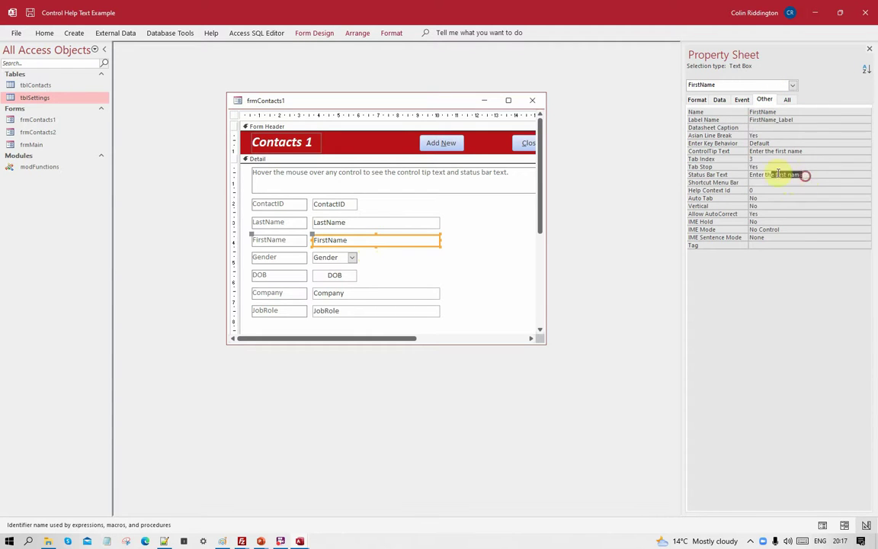
pyautogui.click(717, 175)
pyautogui.press('Delete')
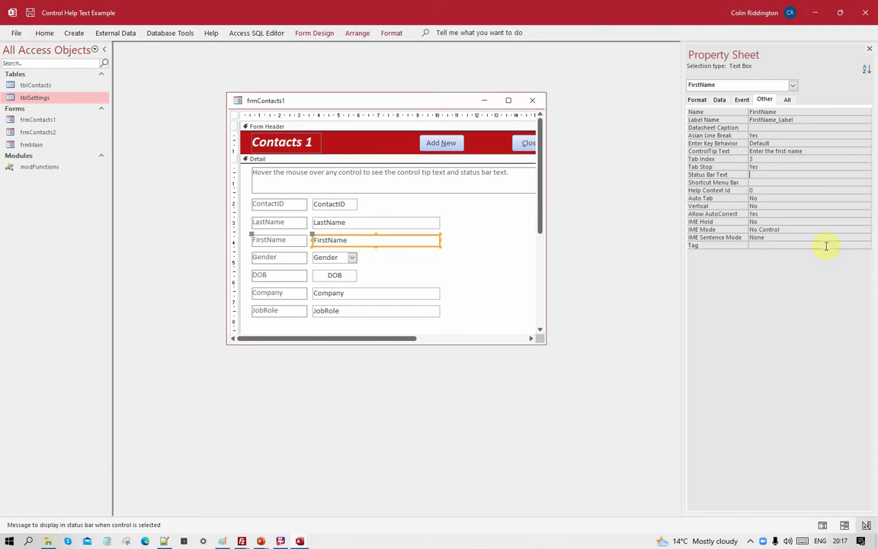
# - Switch the Contacts 1 form back to Form View and close it
pyautogui.click(44, 34)
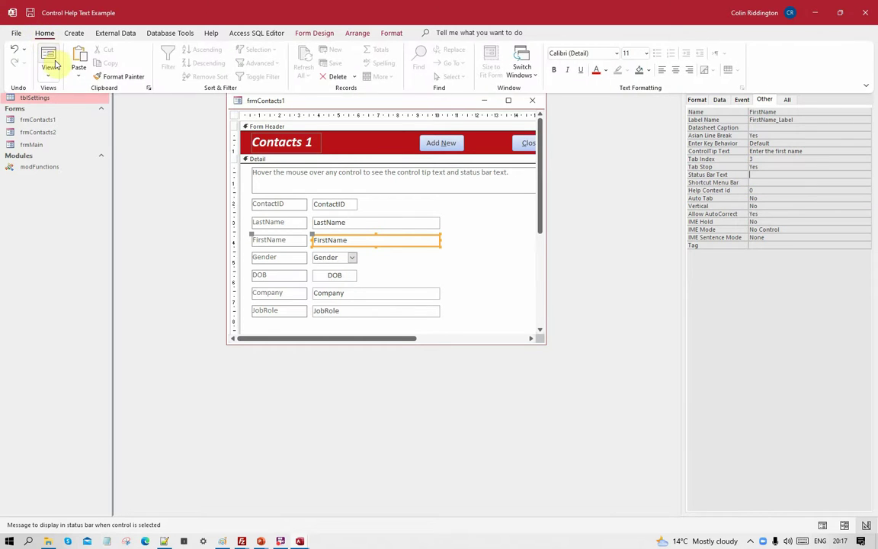
pyautogui.click(49, 55)
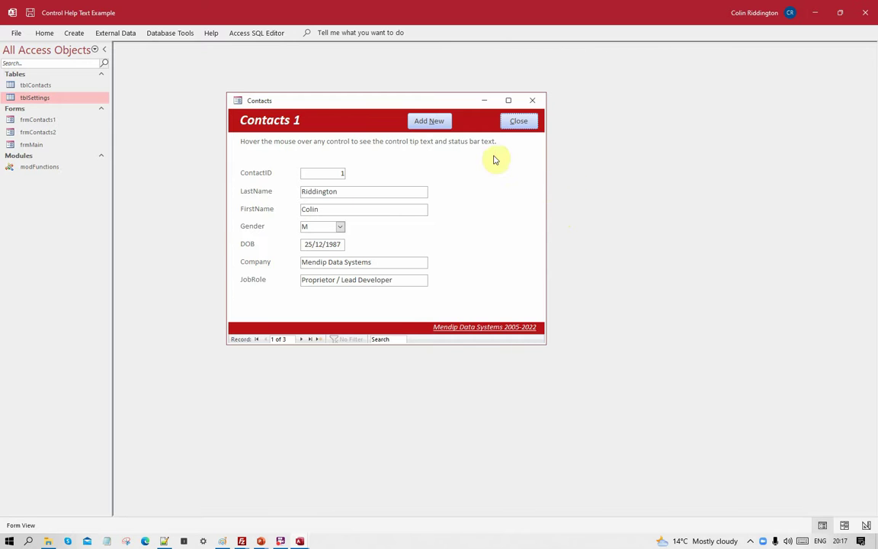
pyautogui.click(519, 122)
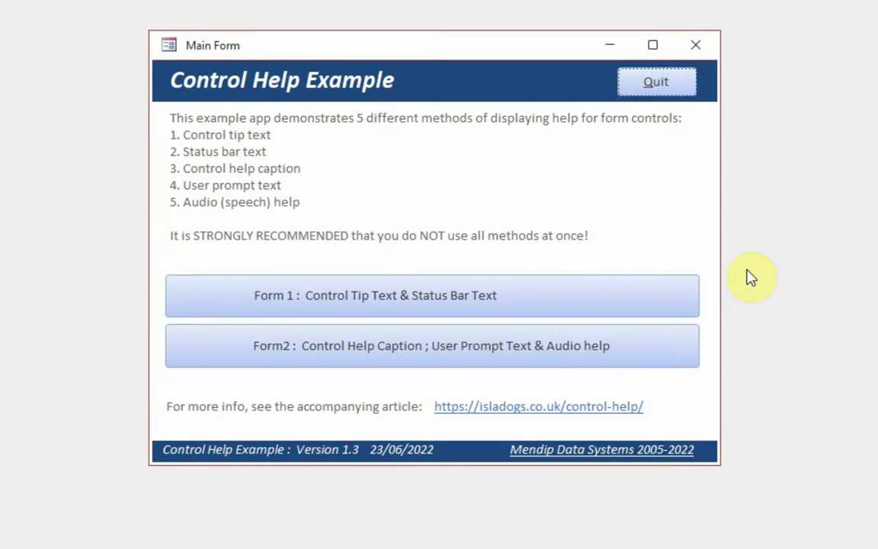
# - Open Form2 from the main form and check the help captions for the LastName, FirstName, Gender and DOB fields
pyautogui.click(669, 340)
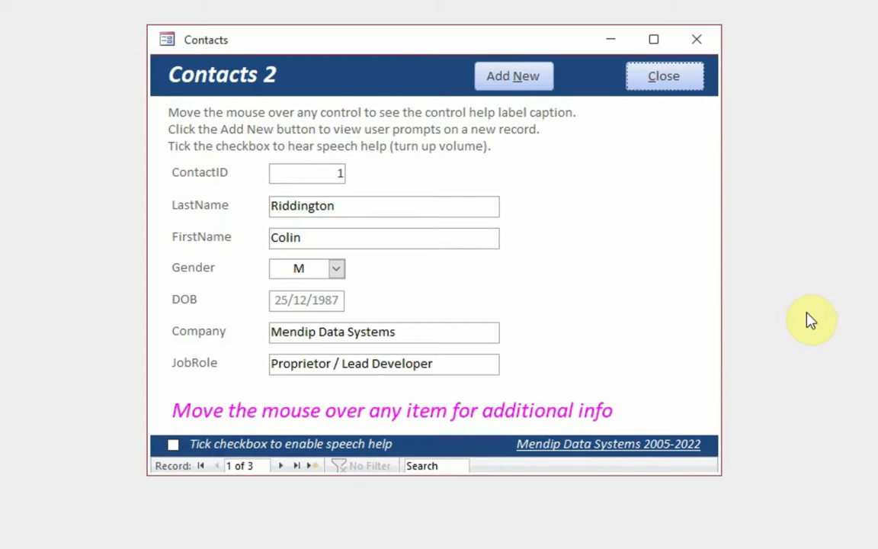
pyautogui.moveTo(480, 198)
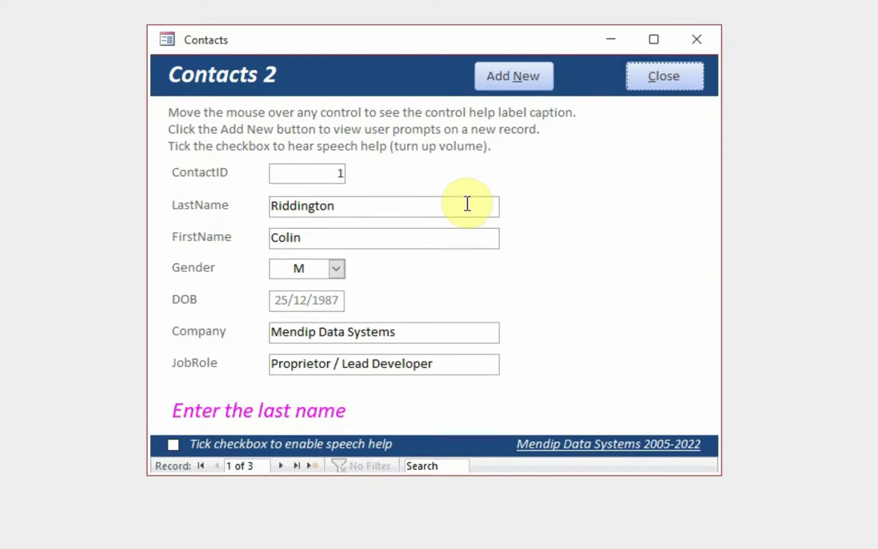
pyautogui.moveTo(445, 233)
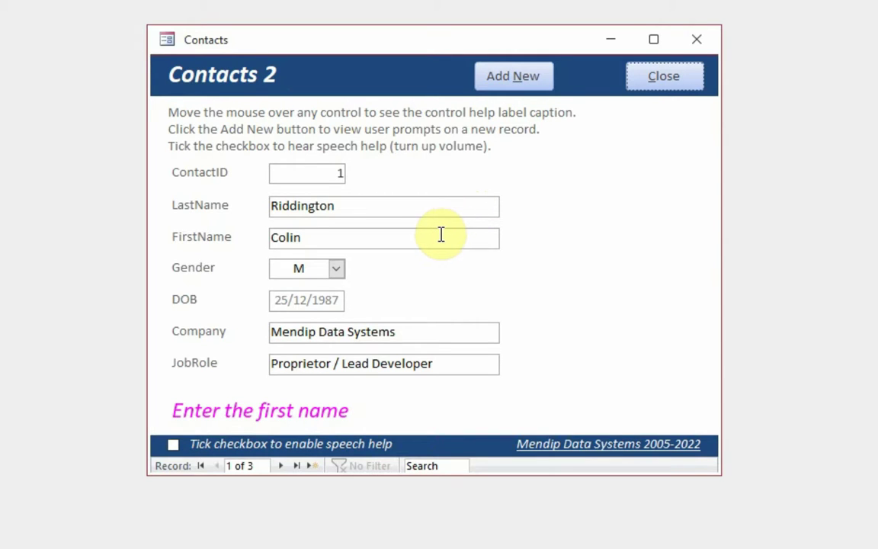
pyautogui.moveTo(580, 241)
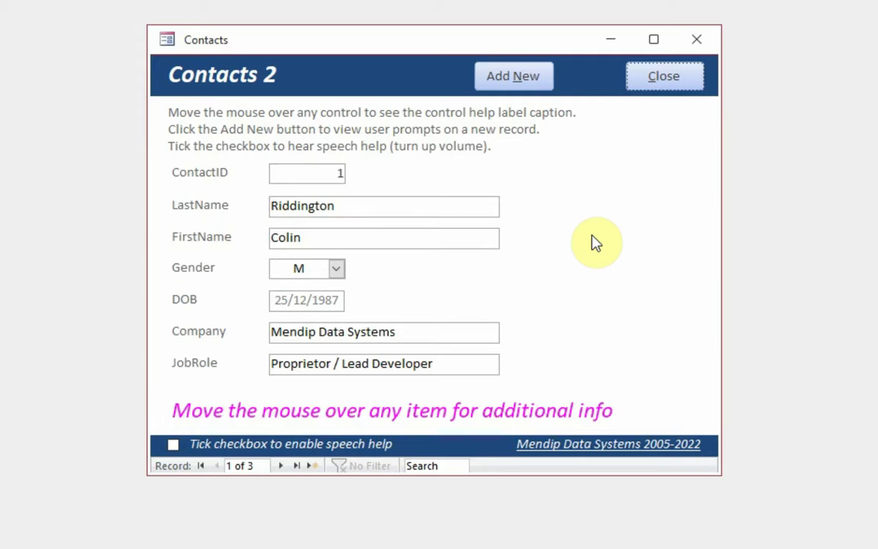
pyautogui.moveTo(325, 274)
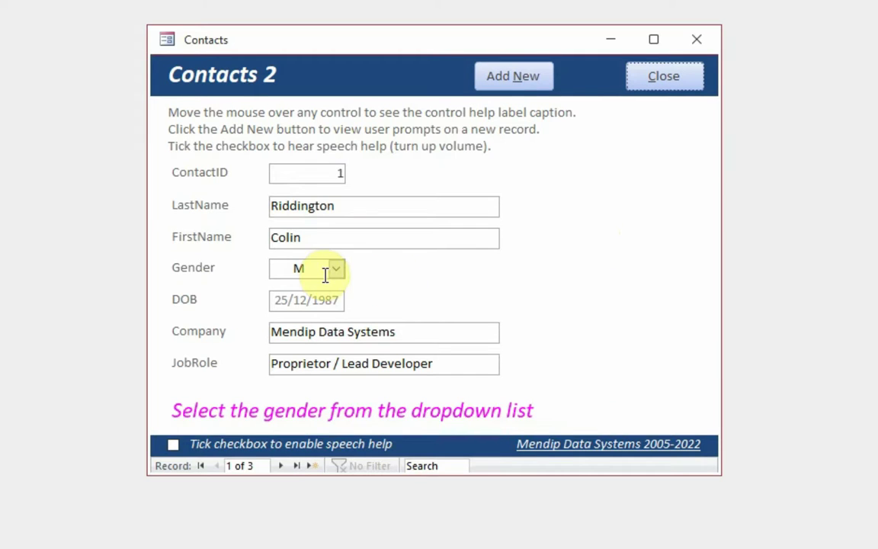
pyautogui.moveTo(323, 299)
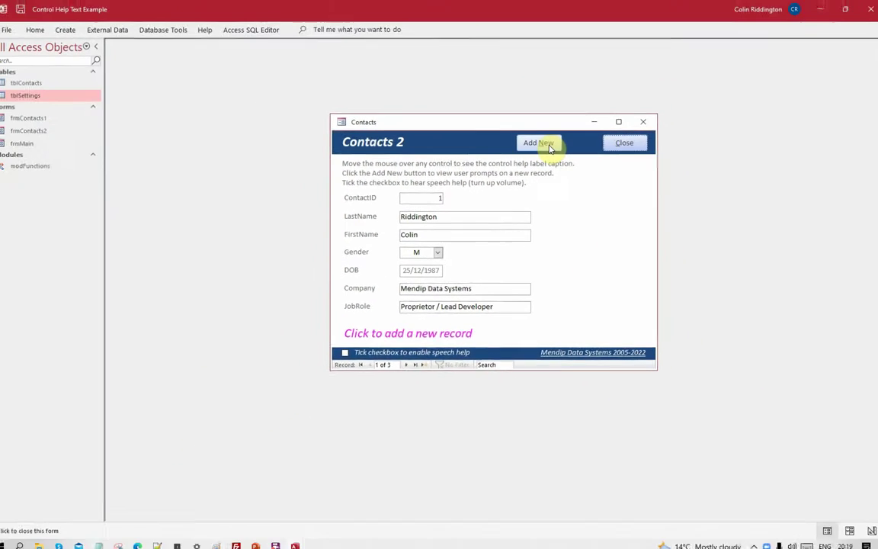
# - Switch the Contacts 2 form to Design View and open the code behind the LastName text box's On Mouse Move event
pyautogui.rightClick(634, 235)
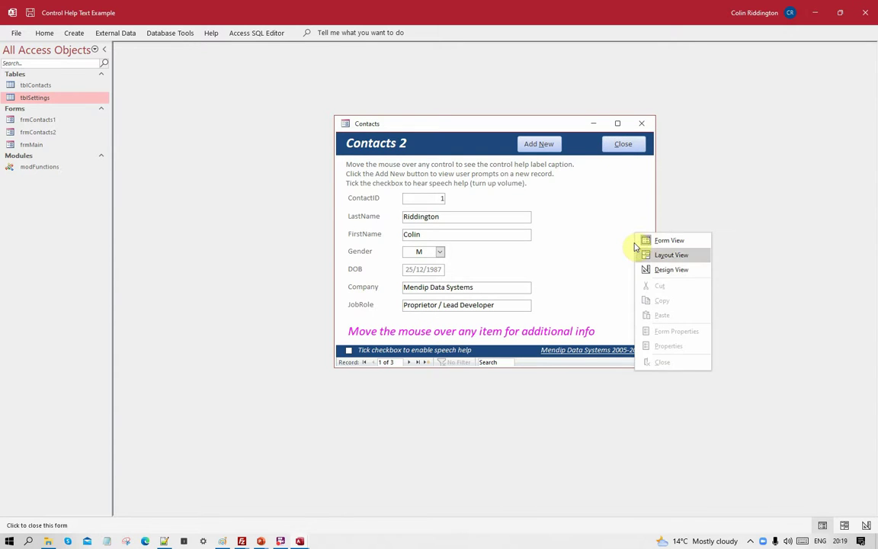
pyautogui.click(668, 269)
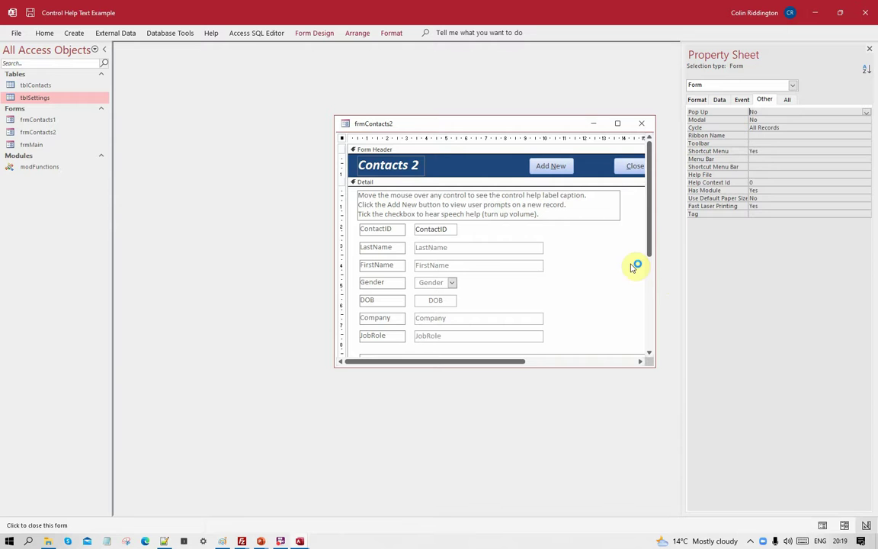
pyautogui.click(480, 248)
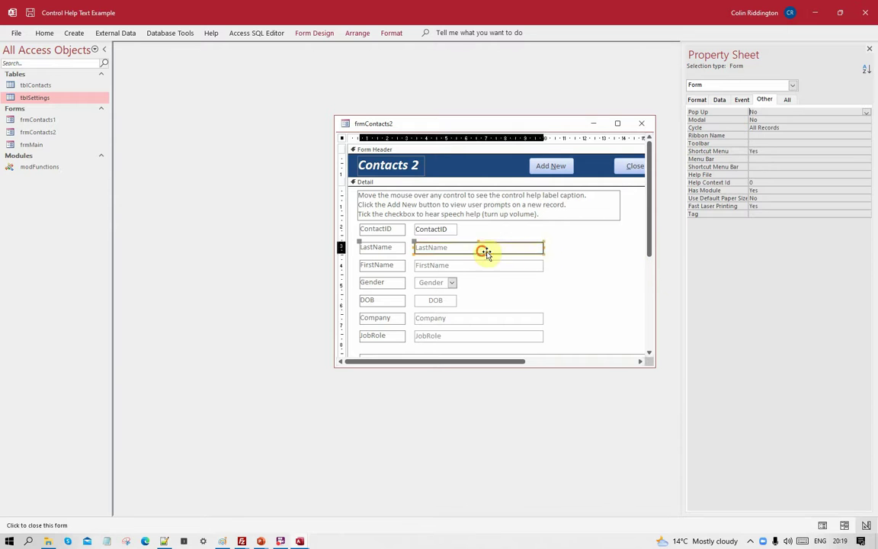
pyautogui.click(741, 100)
pyautogui.click(806, 190)
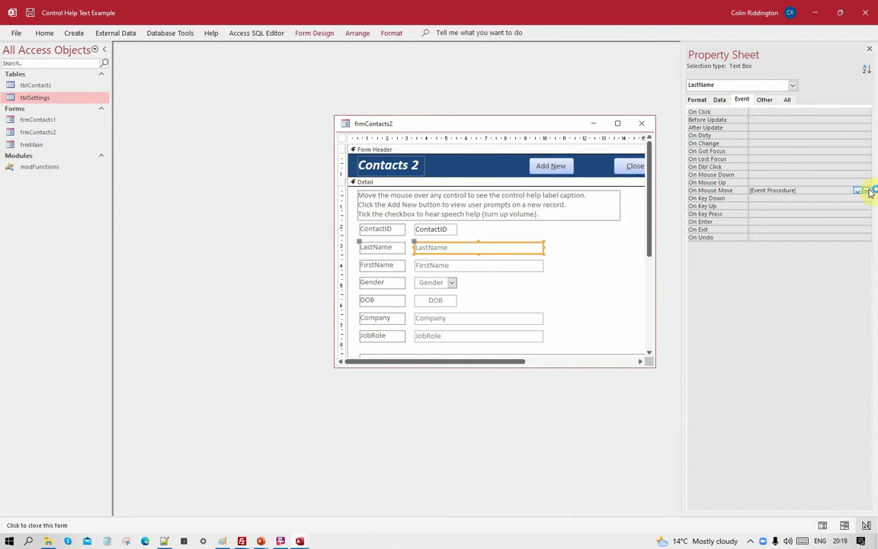
pyautogui.click(866, 190)
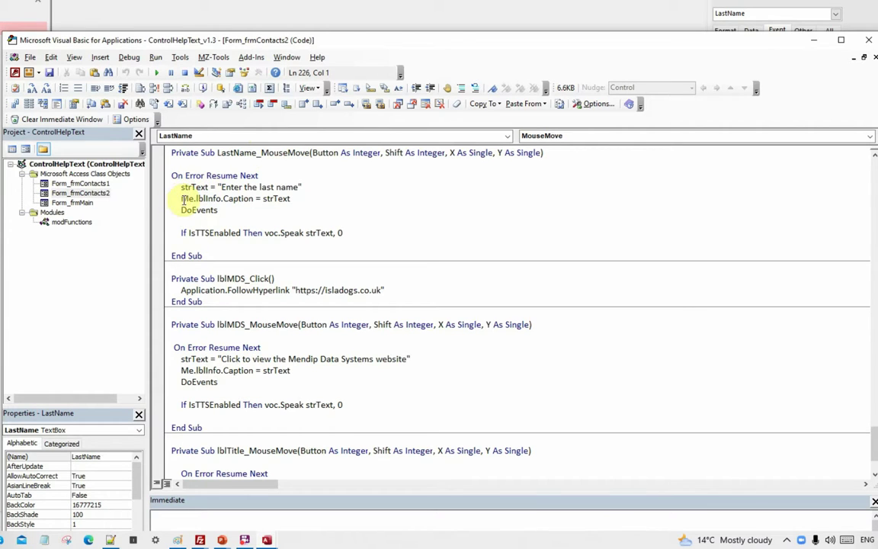
# - Move the code window clear of the form and select the help caption label lblInfo below the JobRole field
pyautogui.moveTo(463, 49); pyautogui.dragTo(796, 355)
pyautogui.scroll(-1, 579, 194)
pyautogui.scroll(-1, 610, 221)
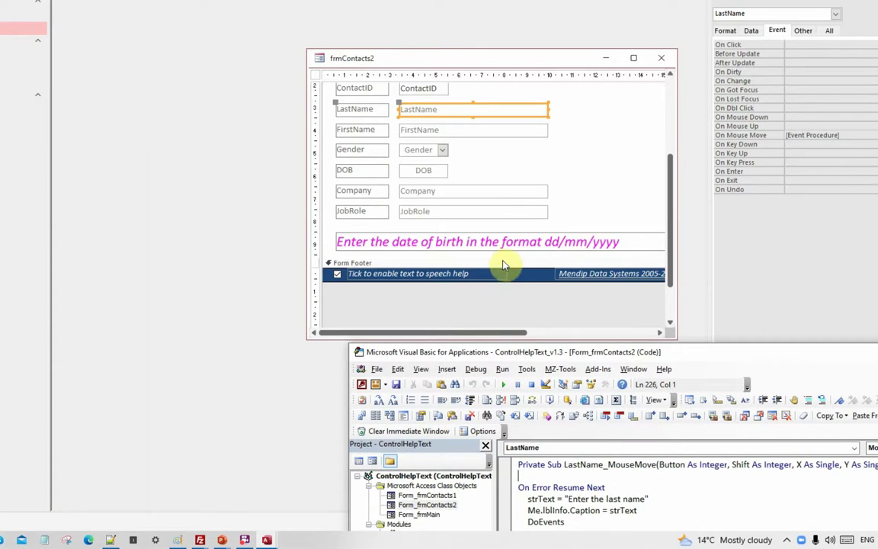
pyautogui.click(513, 246)
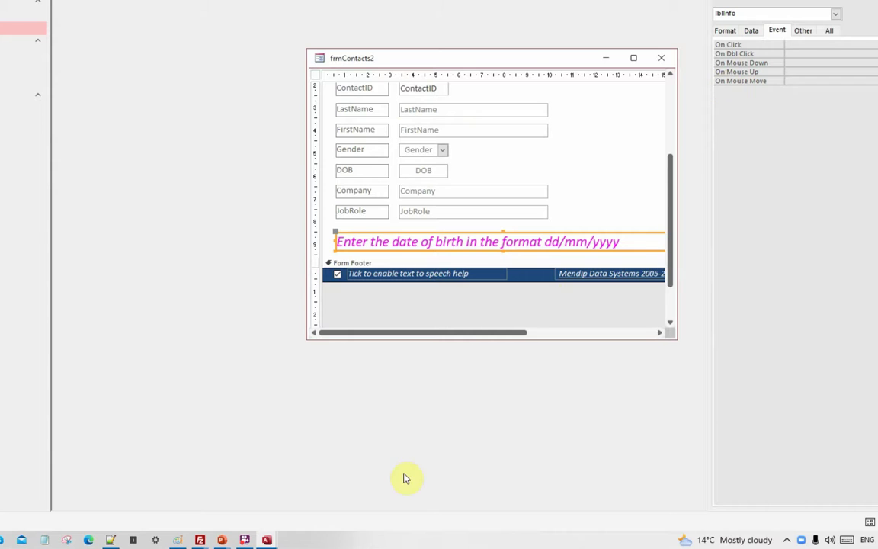
# - Bring the code window back over the form and review the MouseMove procedures from LastName up to FormHeader
pyautogui.moveTo(268, 537)
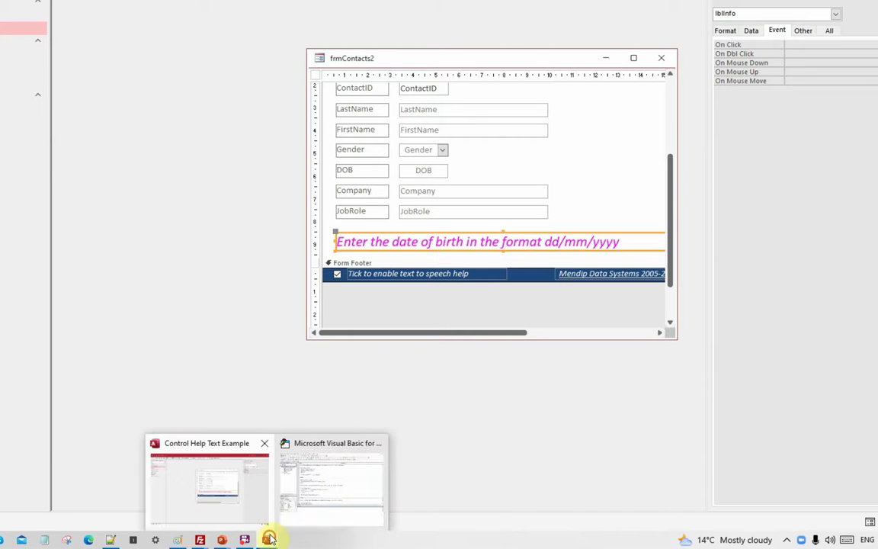
pyautogui.click(325, 488)
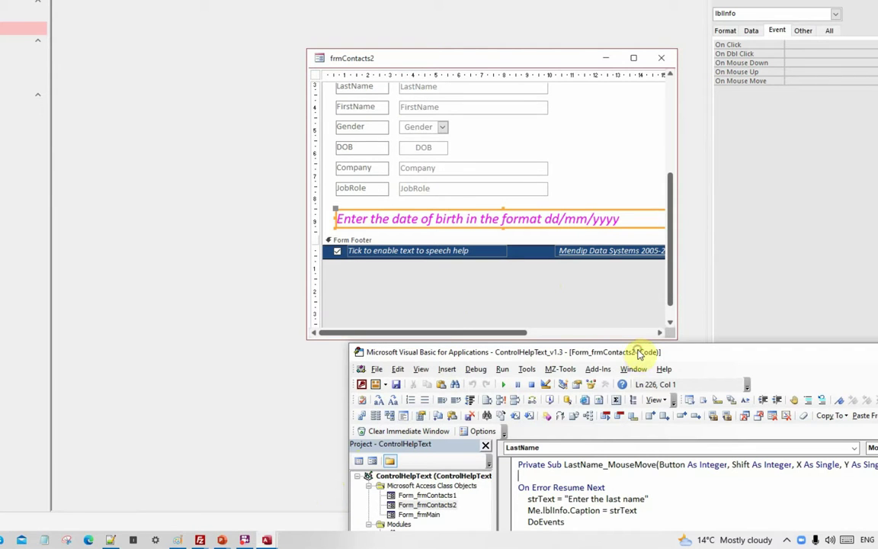
pyautogui.moveTo(640, 353); pyautogui.dragTo(391, 1)
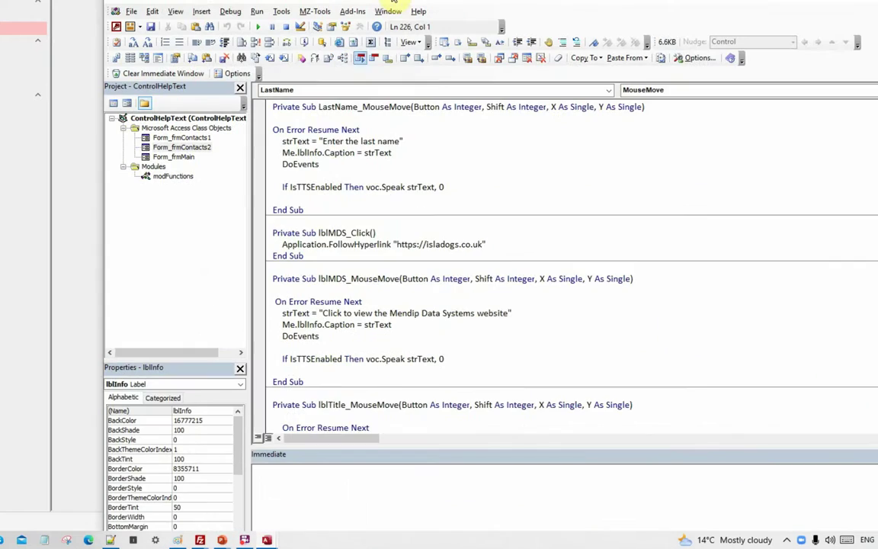
pyautogui.scroll(5, 402, 408)
pyautogui.scroll(1, 358, 273)
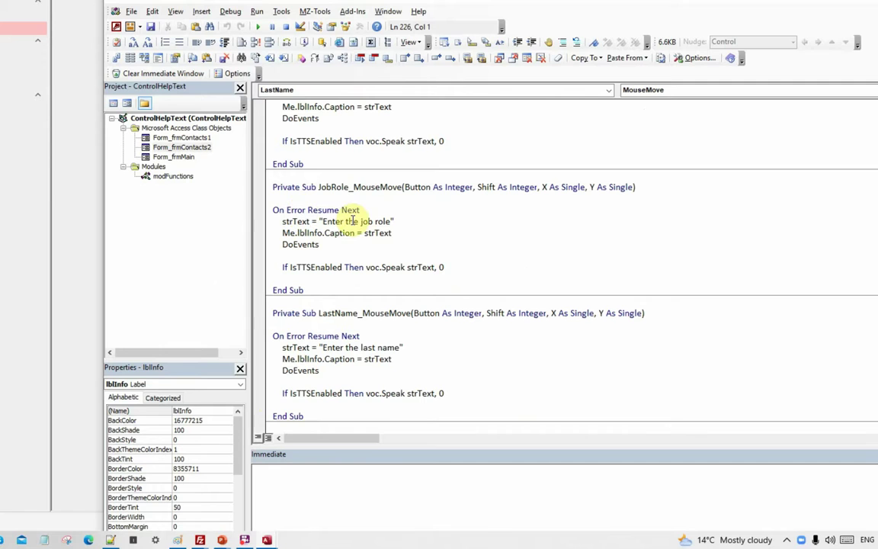
pyautogui.scroll(1, 393, 220)
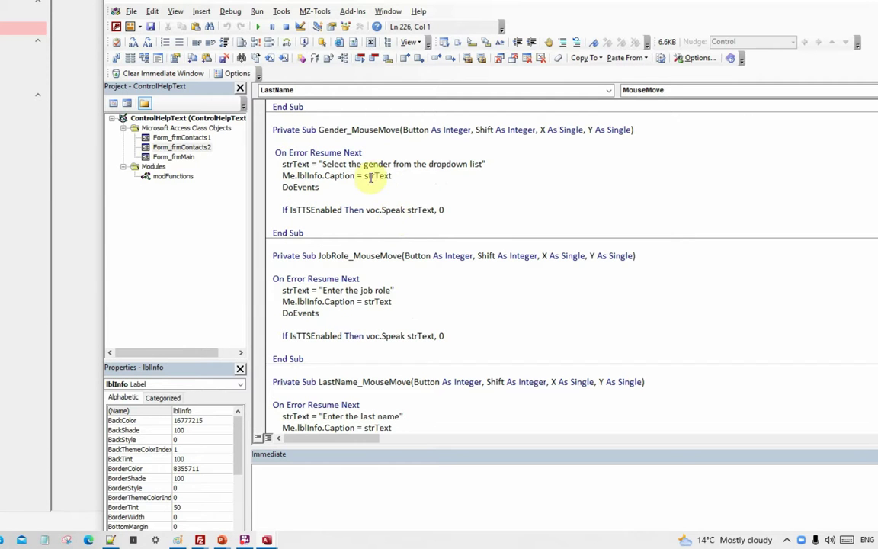
pyautogui.scroll(4, 487, 162)
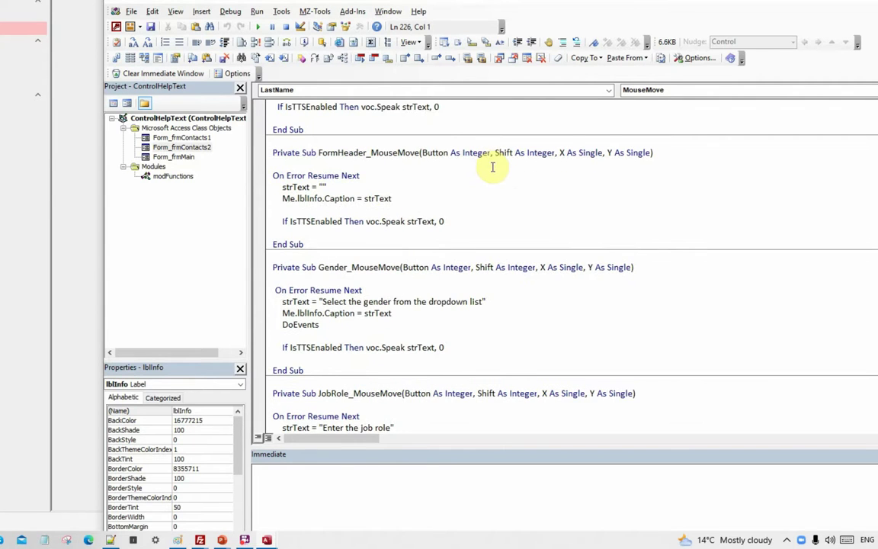
pyautogui.scroll(2, 484, 166)
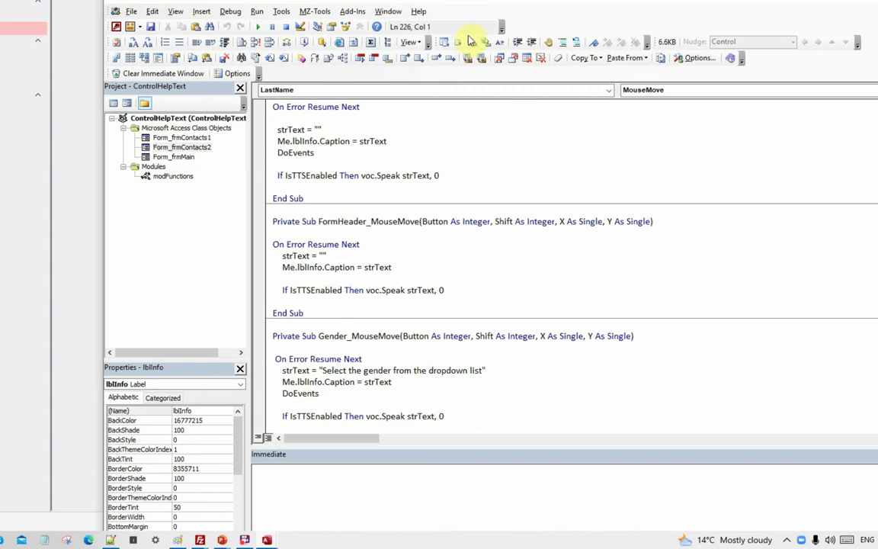
# - Move the code window aside and return the Contacts 2 form to Form View
pyautogui.moveTo(502, 6); pyautogui.dragTo(484, 168)
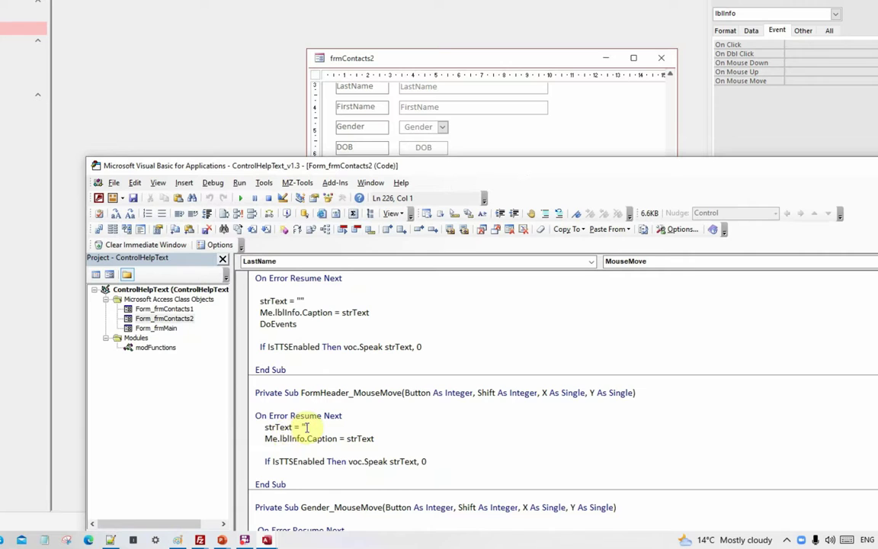
pyautogui.click(573, 131)
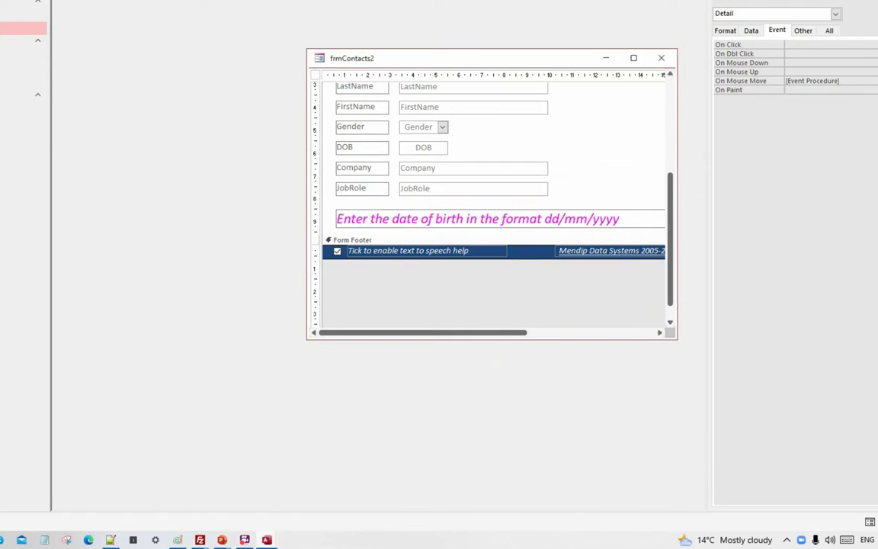
pyautogui.press('F5')
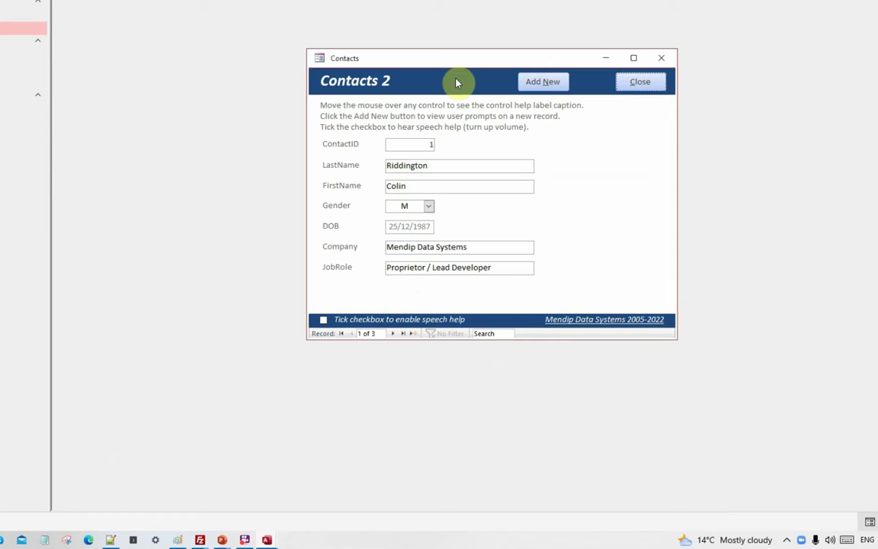
# - Add a new record in Contacts 2, enter a sample last name and compare the LastName and FirstName field prompts
pyautogui.moveTo(545, 84)
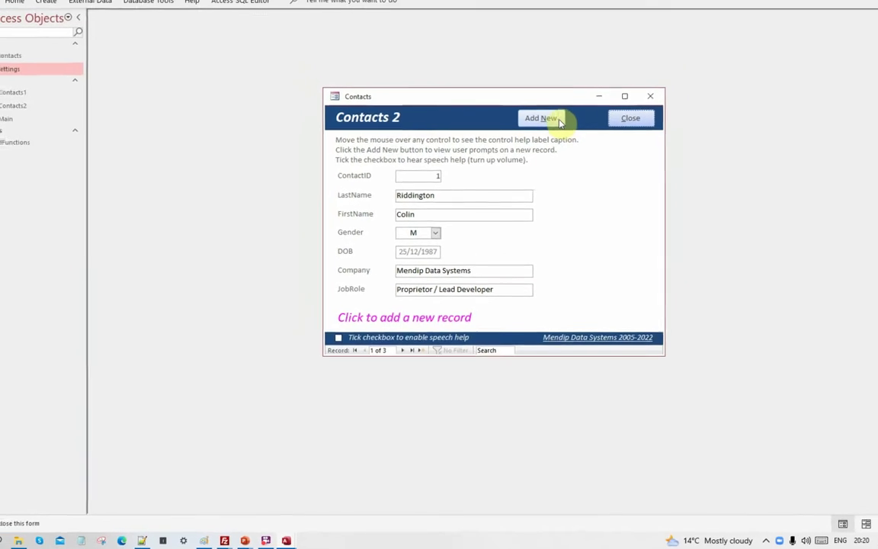
pyautogui.click(563, 82)
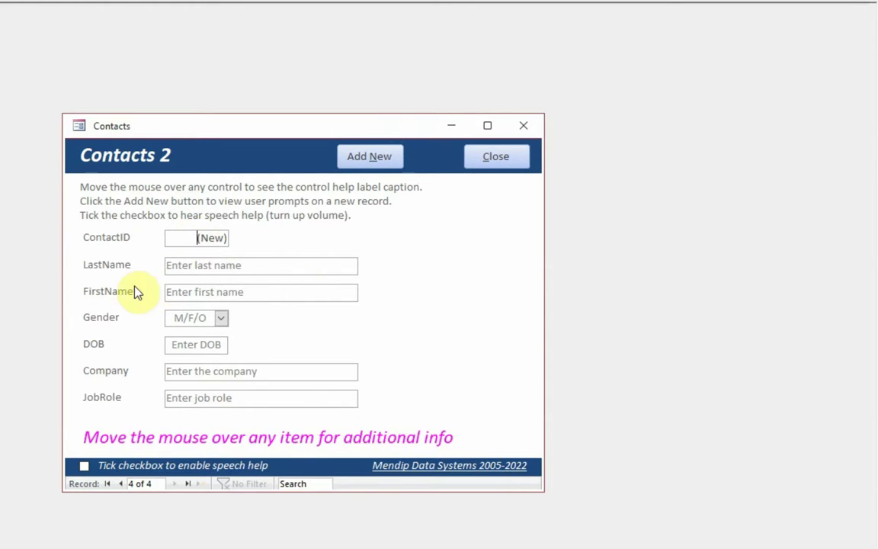
pyautogui.click(250, 264)
pyautogui.write('SMITH')
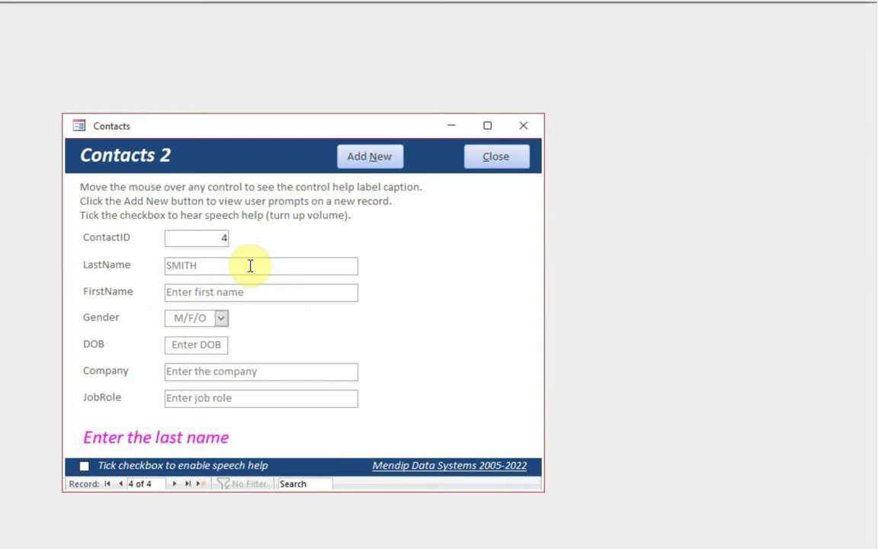
pyautogui.click(260, 295)
pyautogui.moveTo(217, 272)
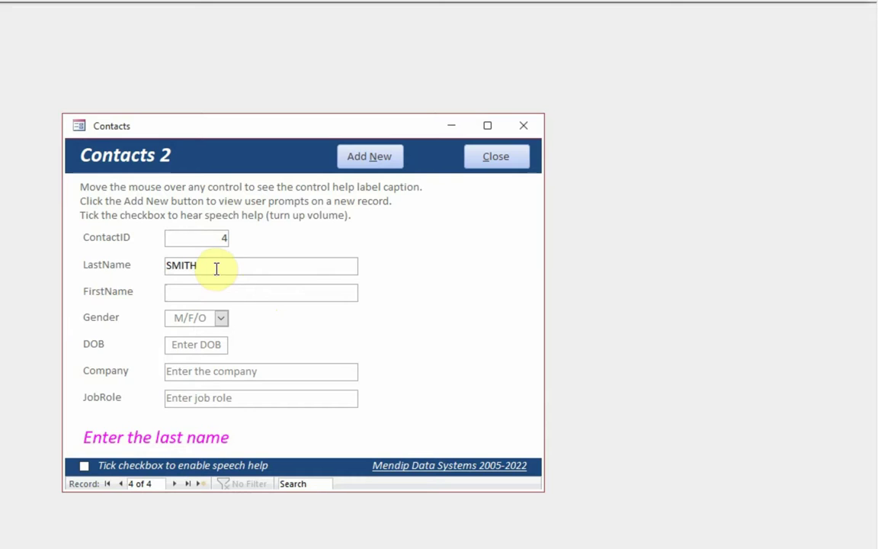
pyautogui.click(216, 268)
pyautogui.click(229, 292)
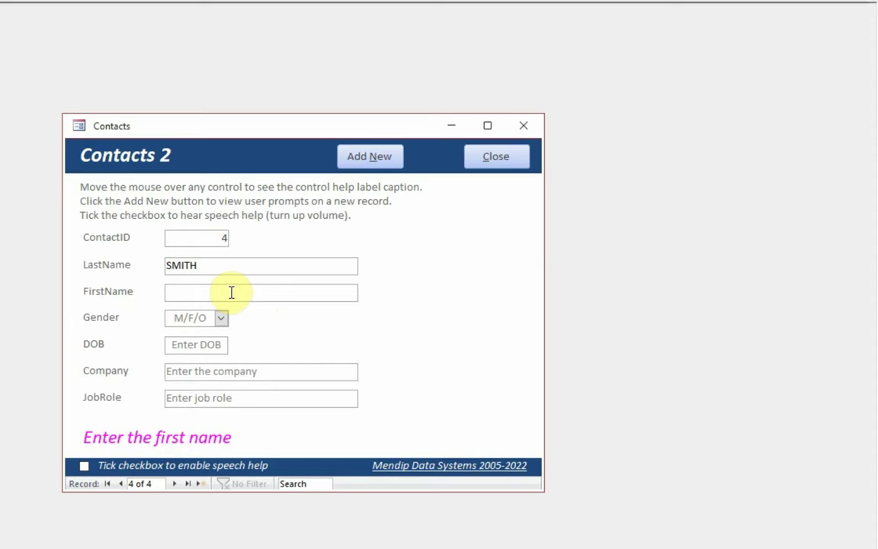
# - Clear the new record's last name and move to the FirstName field
pyautogui.doubleClick(207, 265)
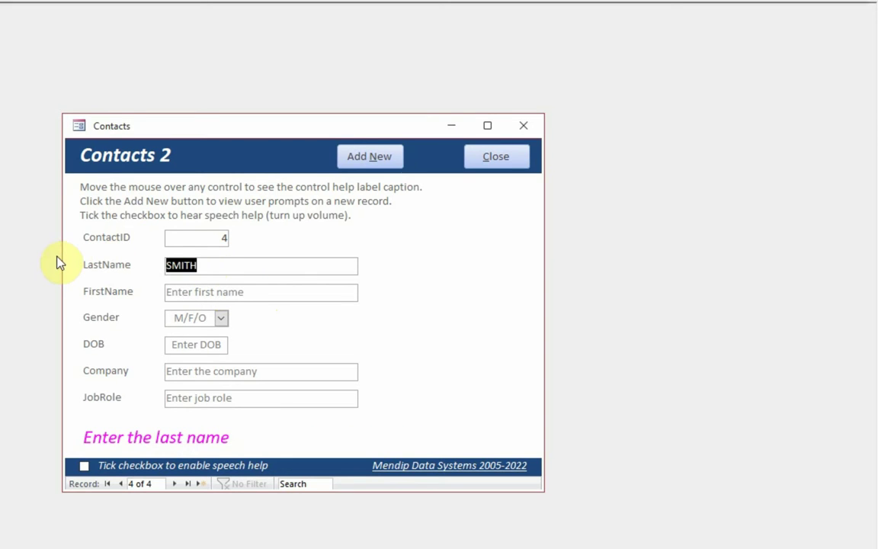
pyautogui.press('Delete')
pyautogui.click(221, 293)
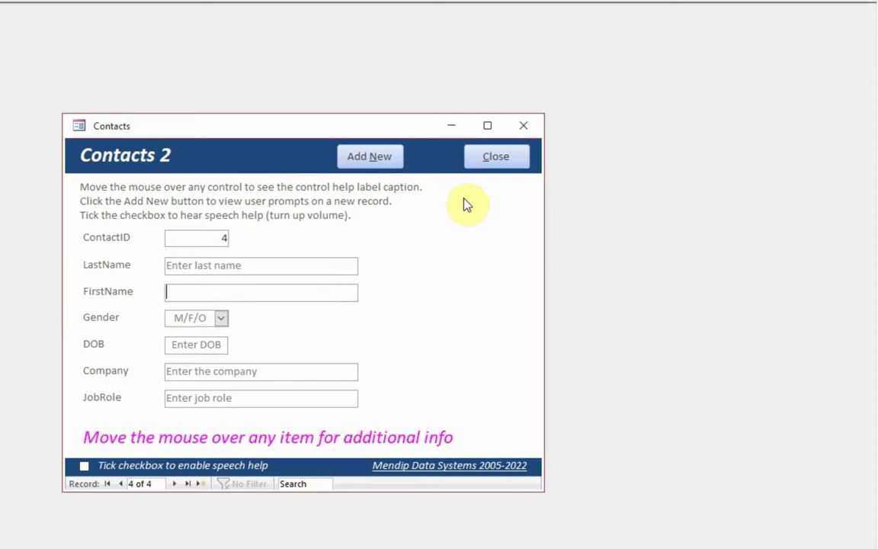
# - Switch Contacts 2 to Design View and examine the LastName text box's Format property
pyautogui.rightClick(417, 254)
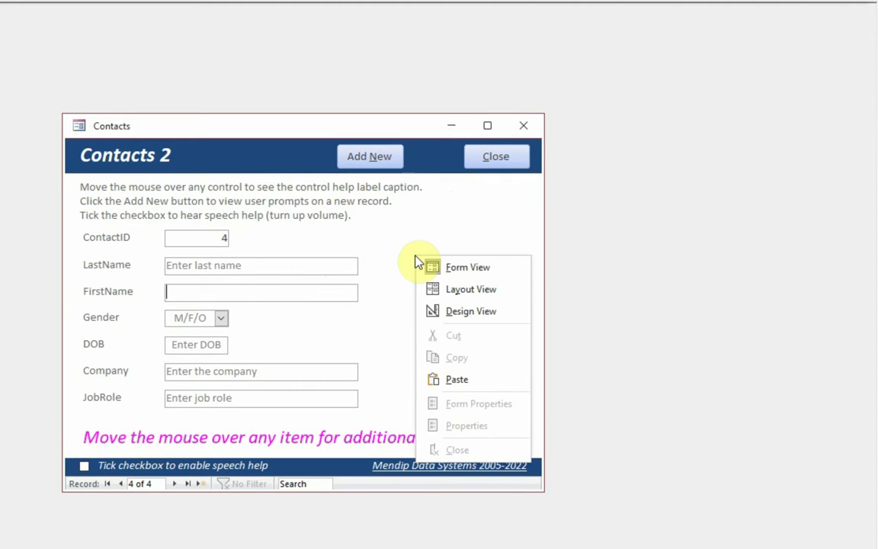
pyautogui.rightClick(310, 270)
pyautogui.click(411, 243)
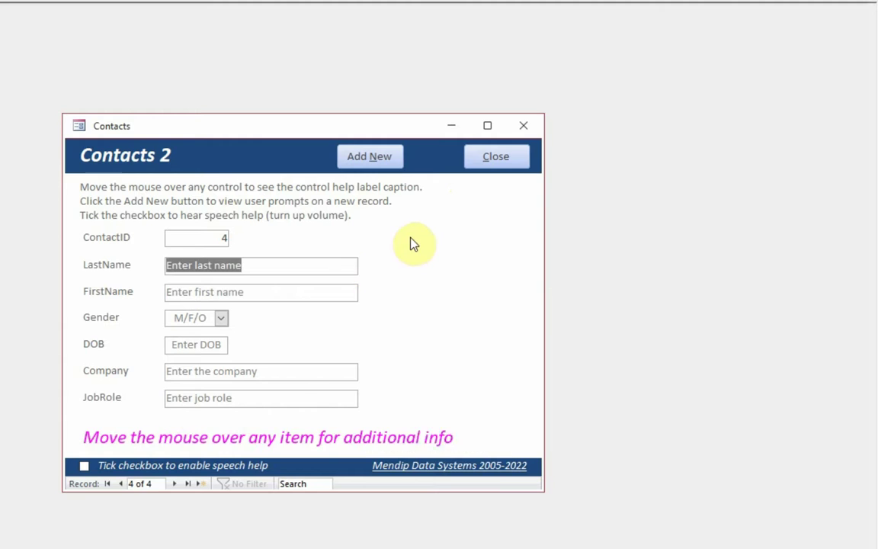
pyautogui.rightClick(411, 241)
pyautogui.click(456, 296)
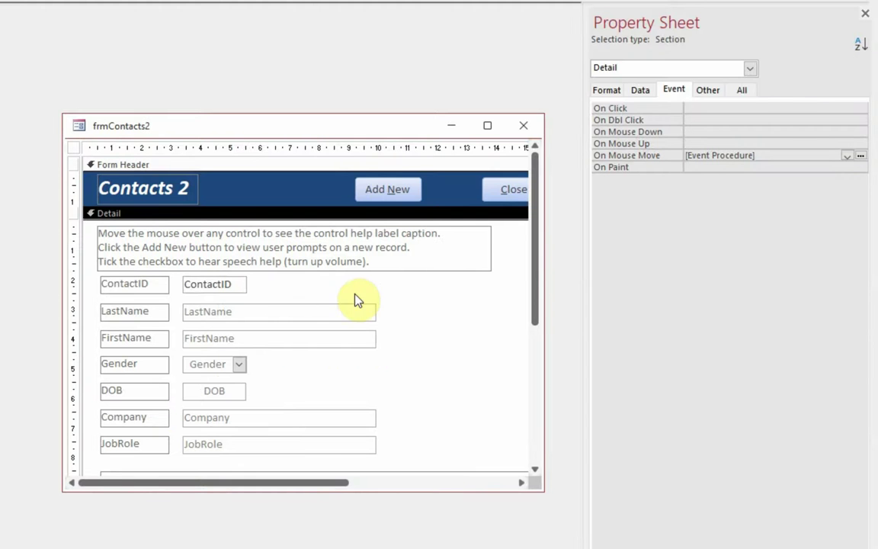
pyautogui.click(265, 312)
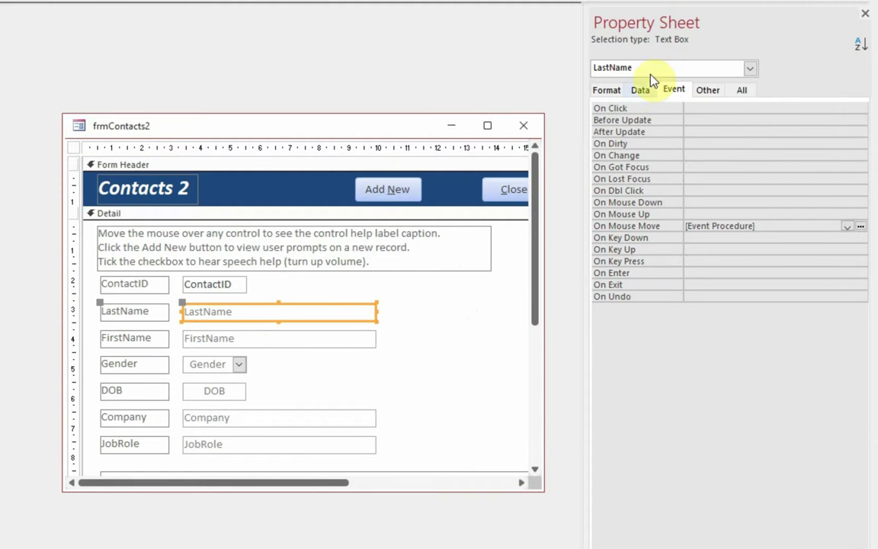
pyautogui.click(607, 91)
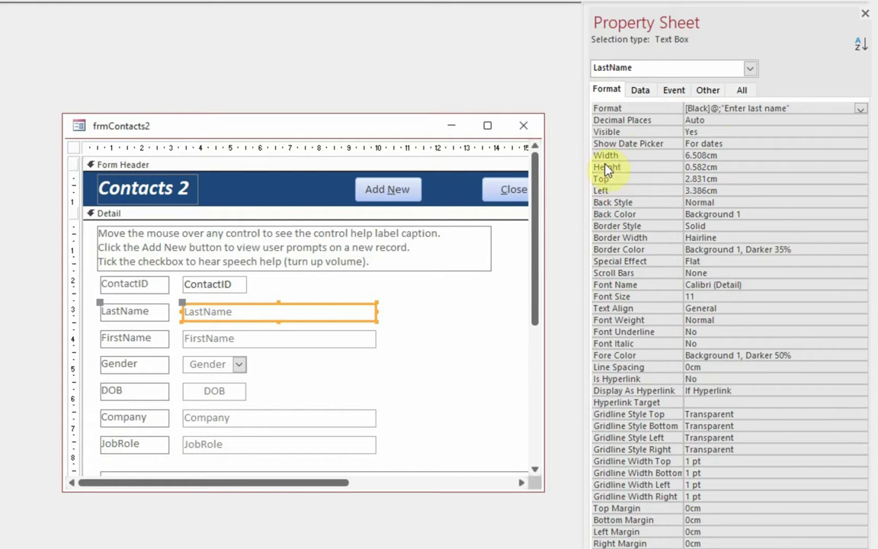
pyautogui.click(726, 109)
# - Examine the Format property of the FirstName, Gender and DOB controls
pyautogui.click(221, 338)
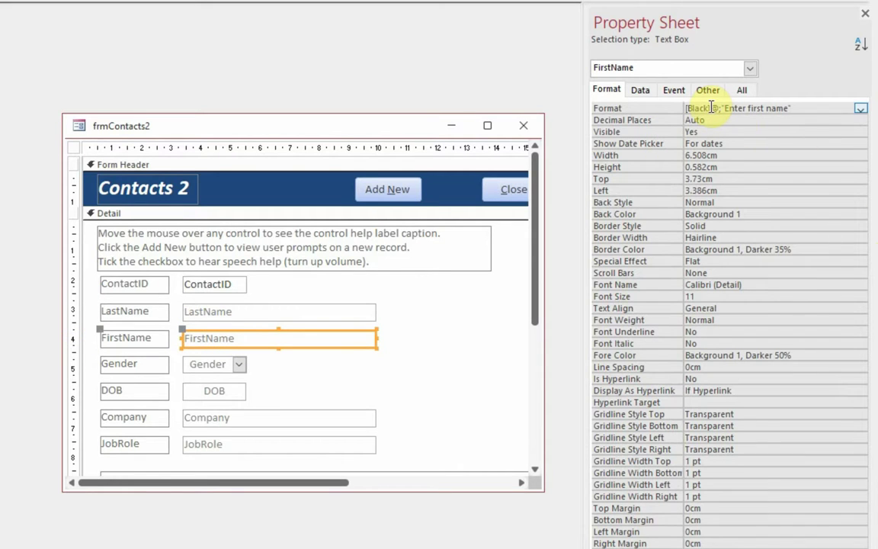
pyautogui.click(206, 364)
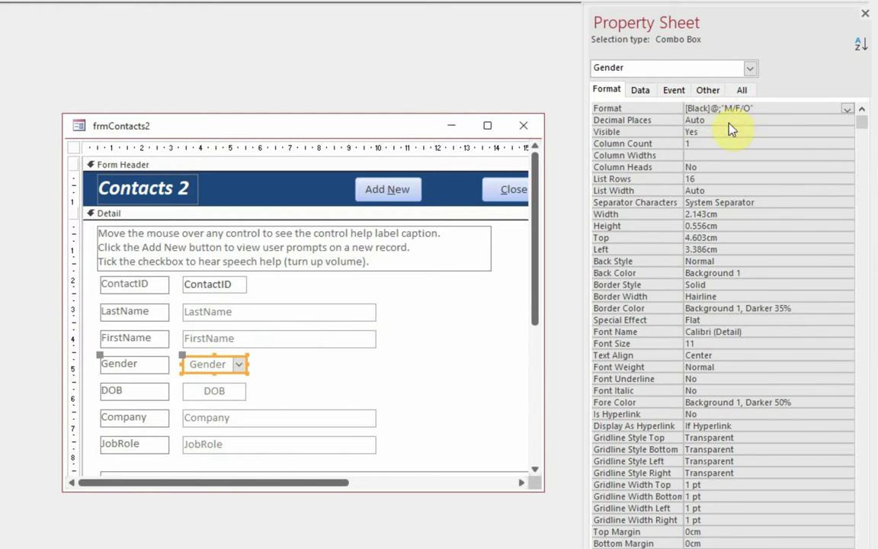
pyautogui.click(213, 388)
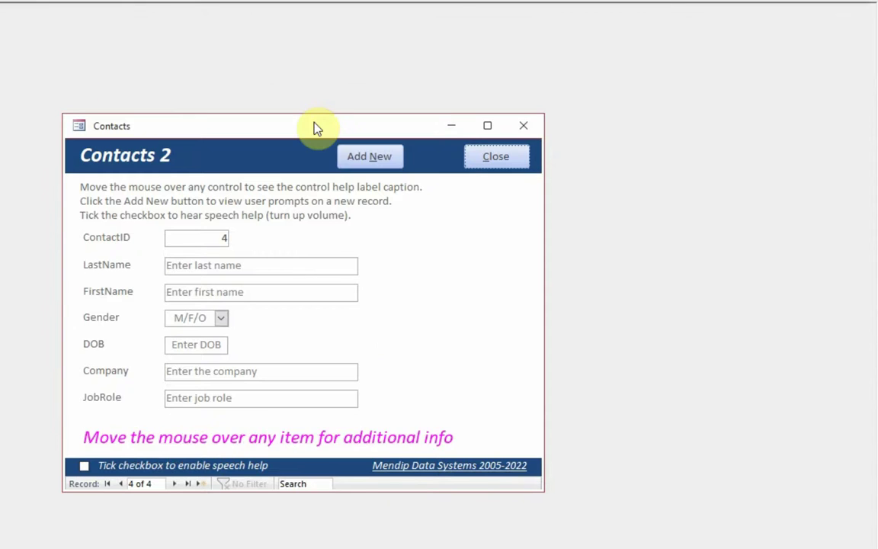
# - In Form View, enable speech help for Contacts 2 and test it on the LastName field
pyautogui.moveTo(260, 266)
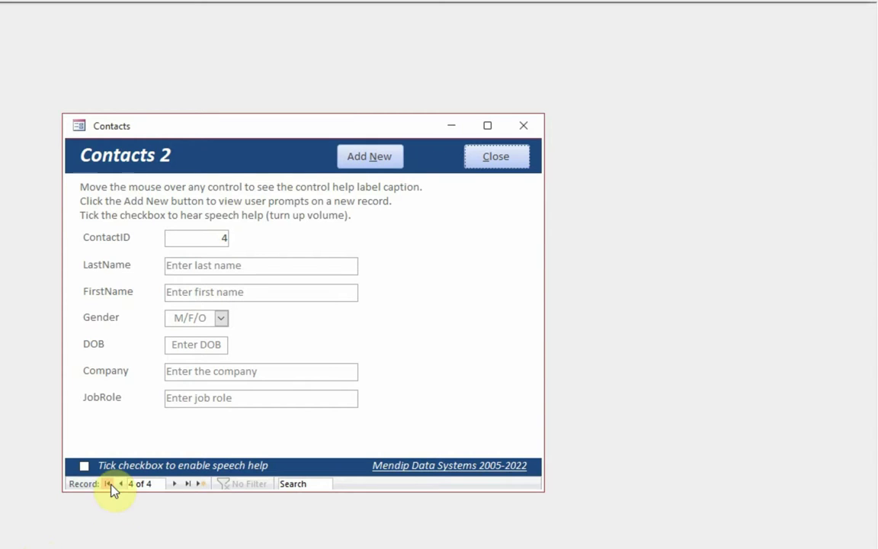
pyautogui.click(84, 464)
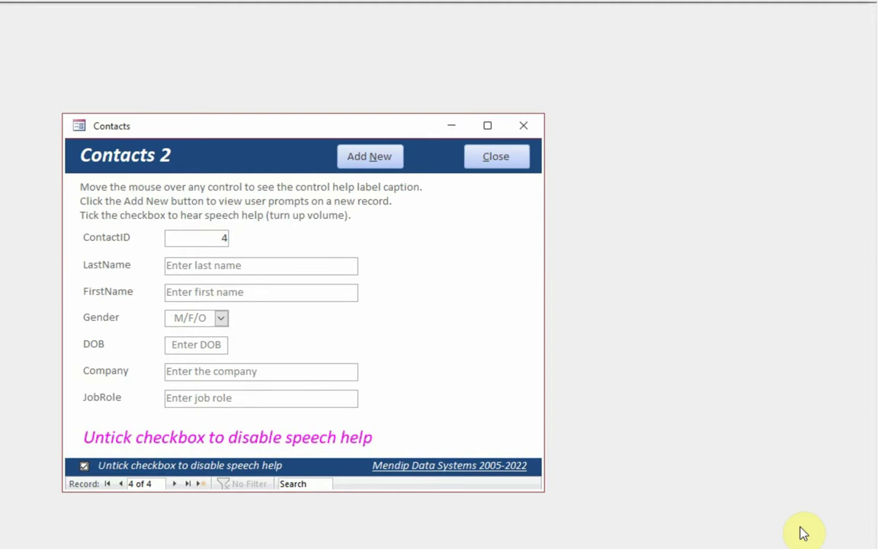
pyautogui.moveTo(350, 268)
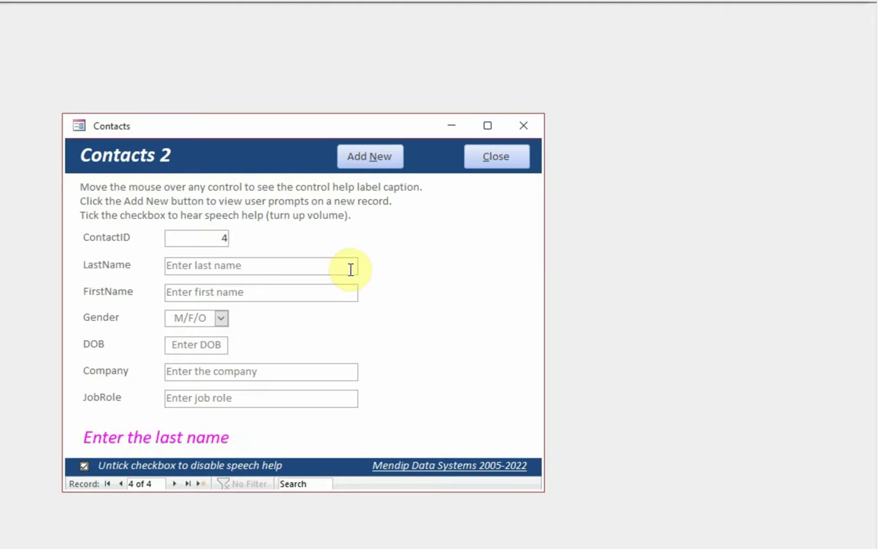
# - Test the speech help and help label captions on the FirstName, Gender, DOB, Company and JobRole fields
pyautogui.moveTo(330, 287)
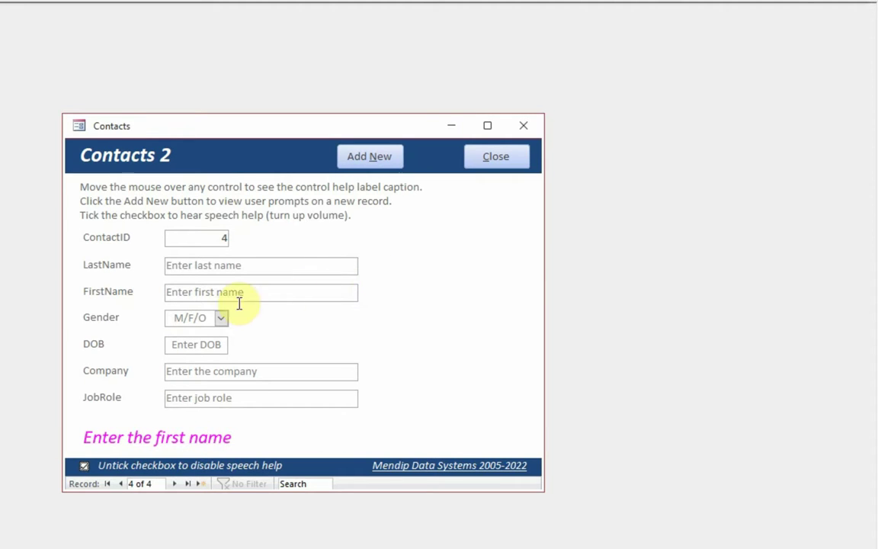
pyautogui.moveTo(201, 318)
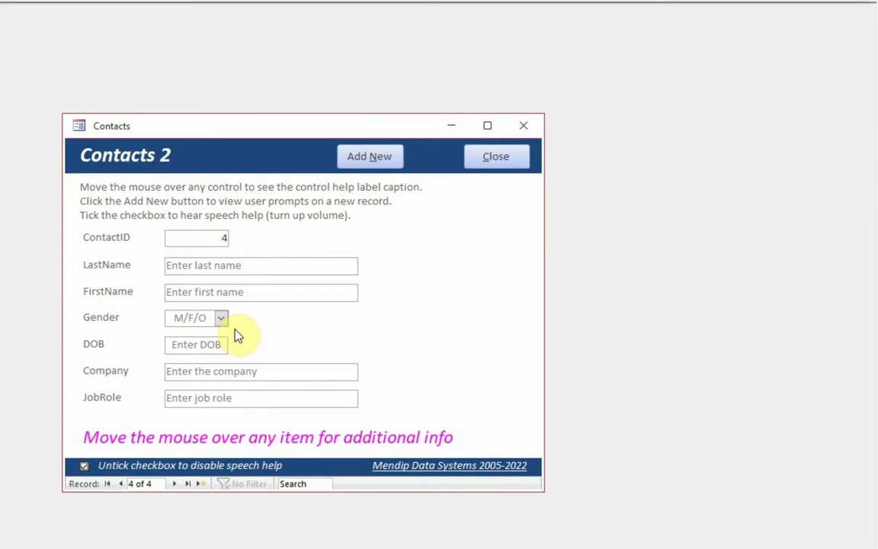
pyautogui.moveTo(221, 344)
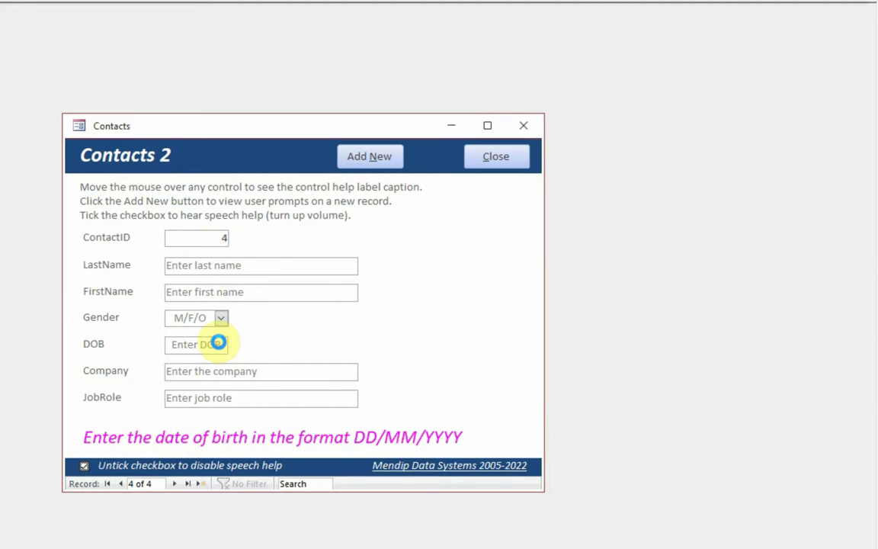
pyautogui.moveTo(474, 354)
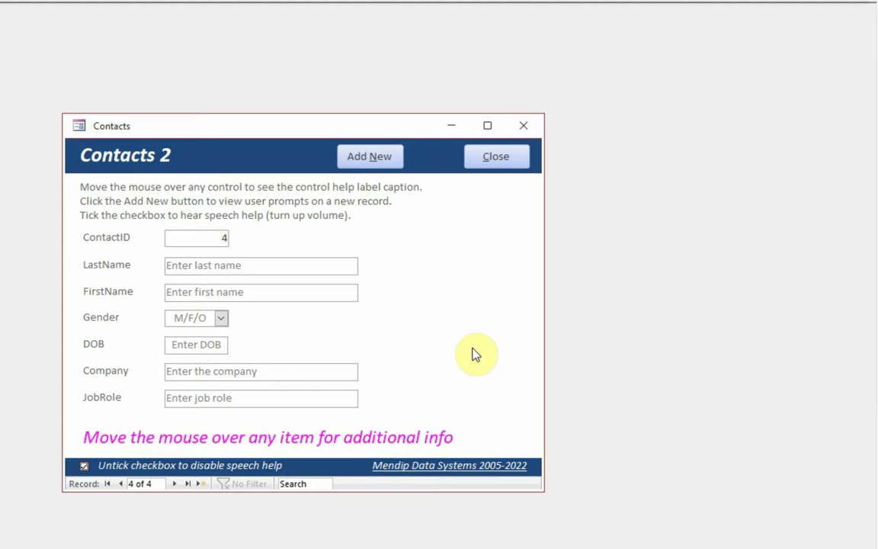
pyautogui.moveTo(326, 366)
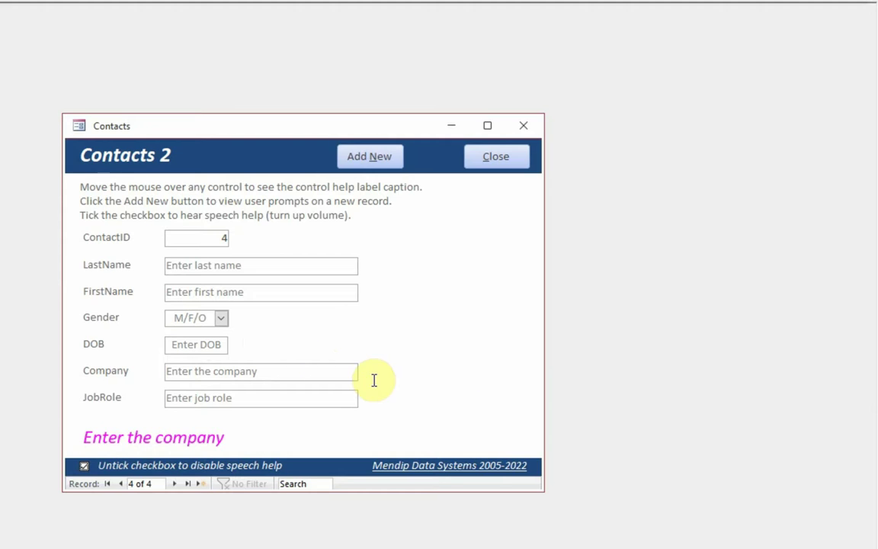
pyautogui.moveTo(319, 393)
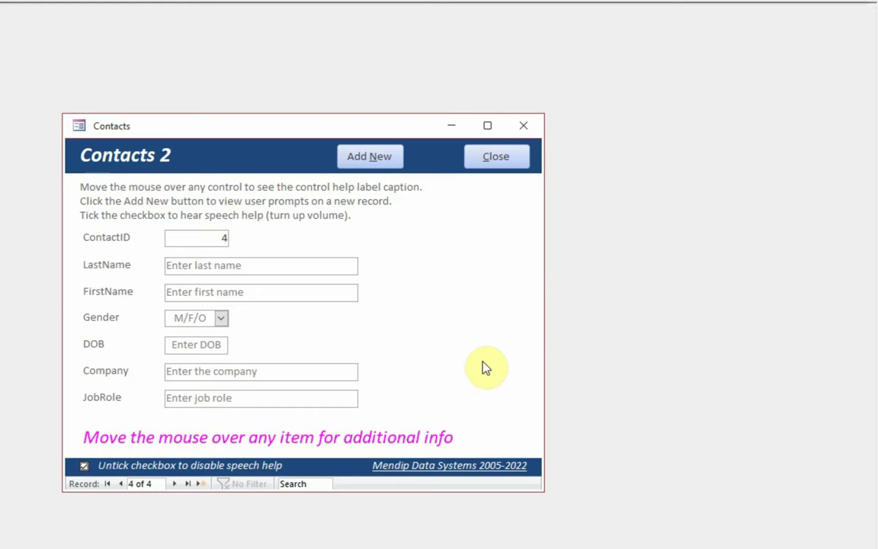
# - Switch Contacts 2 to Design View and examine the On Click event procedure of the speech help checkbox chkTTS
pyautogui.rightClick(465, 275)
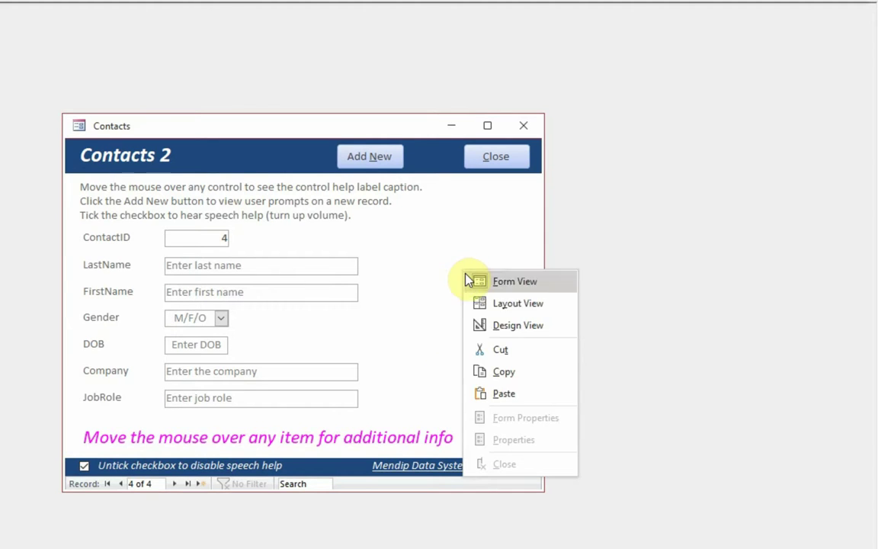
pyautogui.click(504, 331)
pyautogui.scroll(-3, 457, 312)
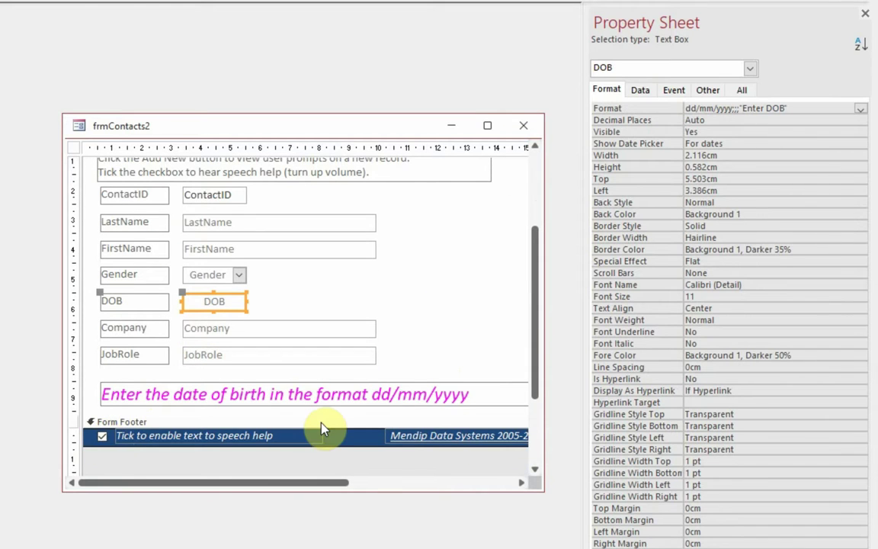
pyautogui.click(678, 92)
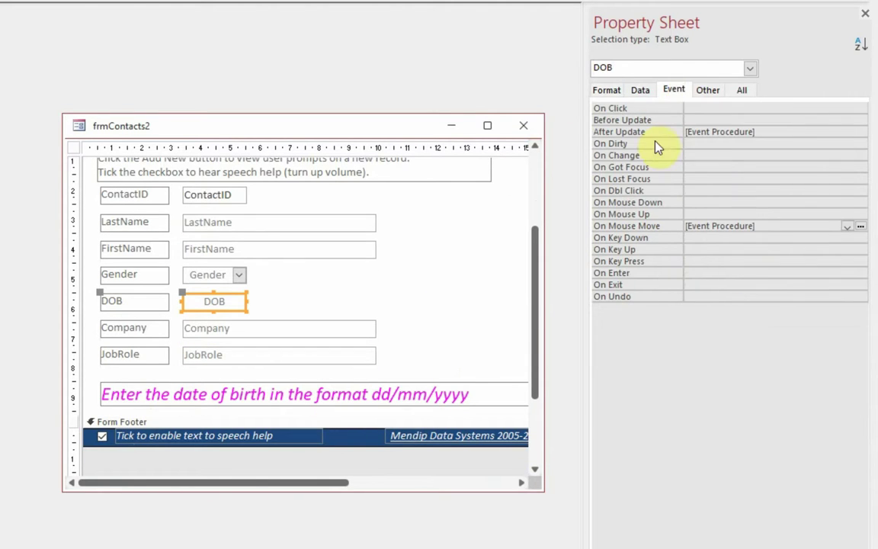
pyautogui.click(101, 437)
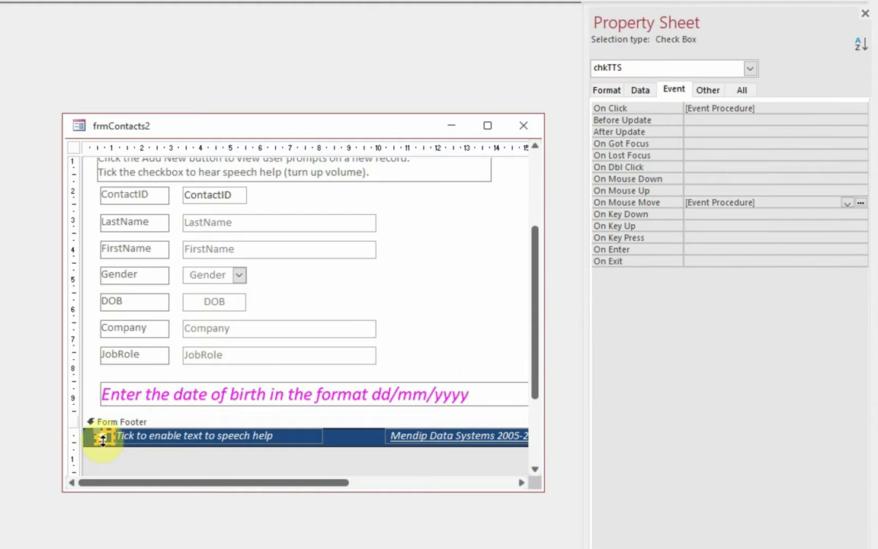
pyautogui.click(790, 108)
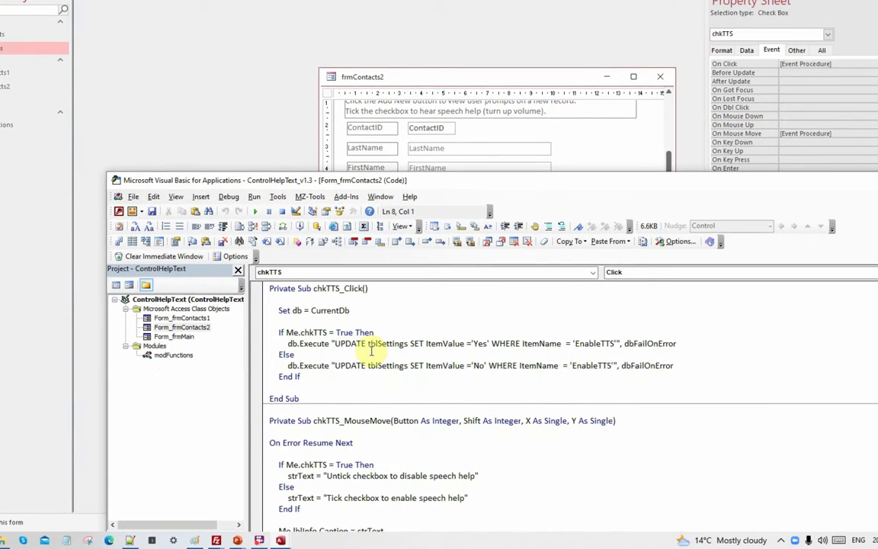
# - Open the tblSettings table to check its EnableTTS item, and close the table
pyautogui.click(8, 44)
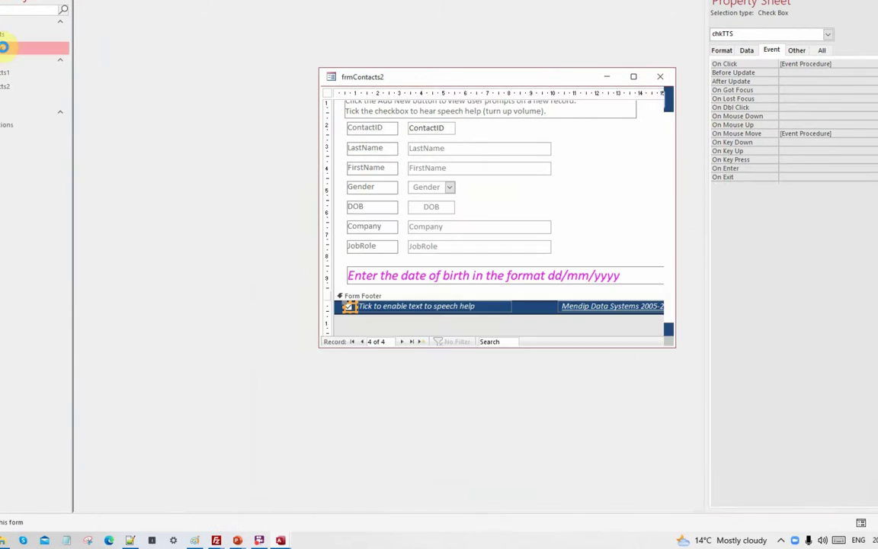
pyautogui.doubleClick(8, 43)
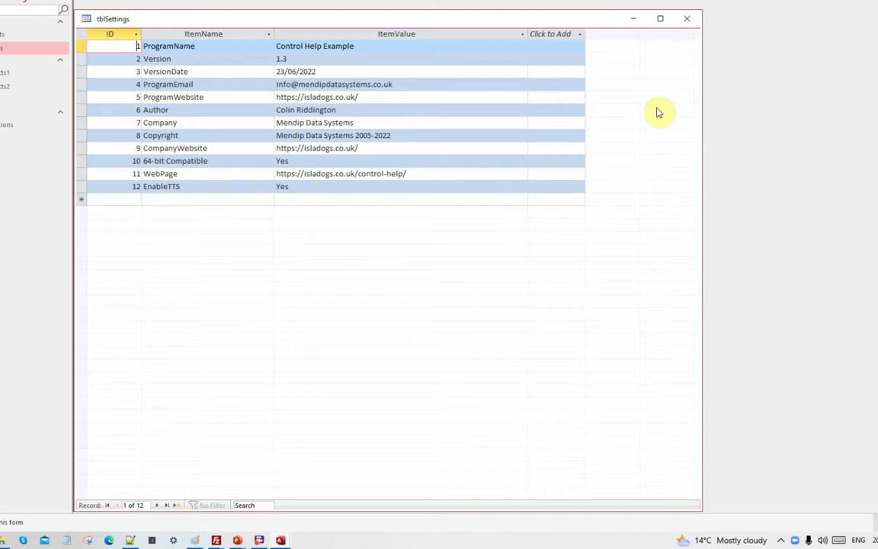
pyautogui.click(686, 23)
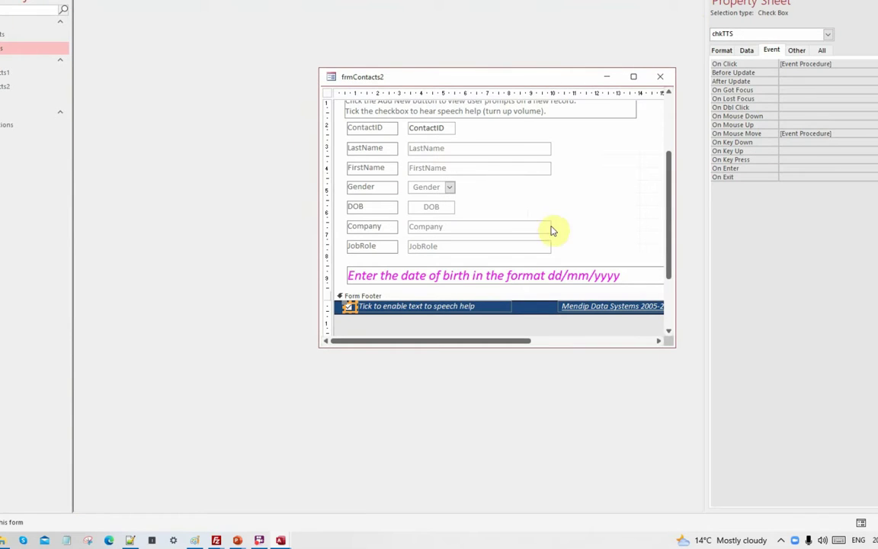
# - Open the LastName text box's On Mouse Move event procedure and move the code editor up to read it in full
pyautogui.click(451, 149)
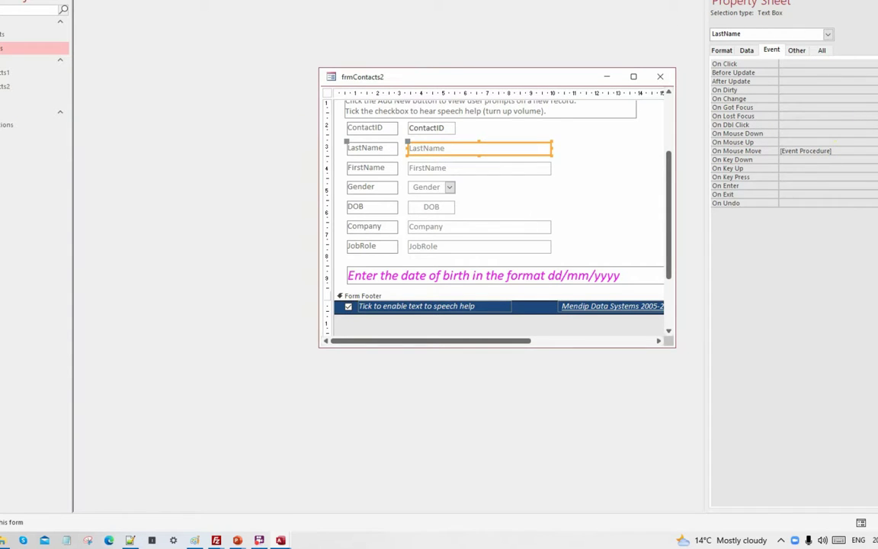
pyautogui.click(875, 150)
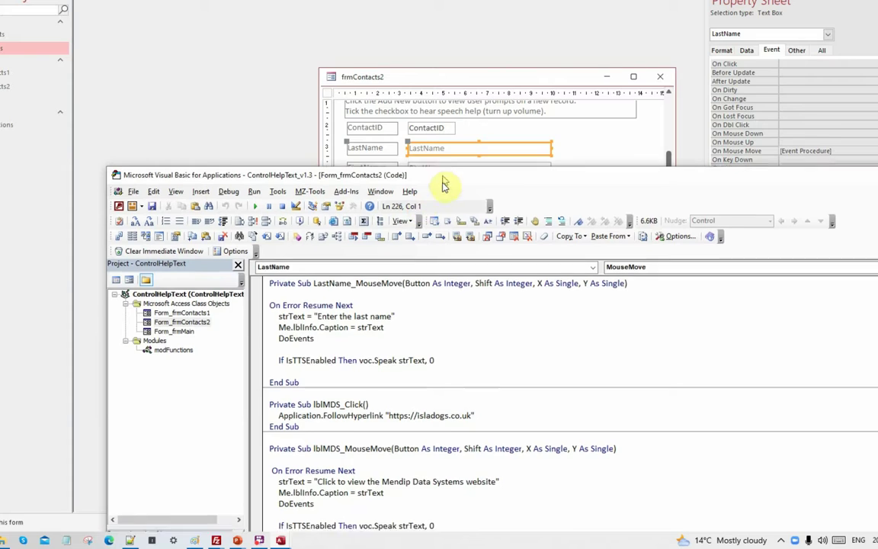
pyautogui.moveTo(446, 184); pyautogui.dragTo(388, 27)
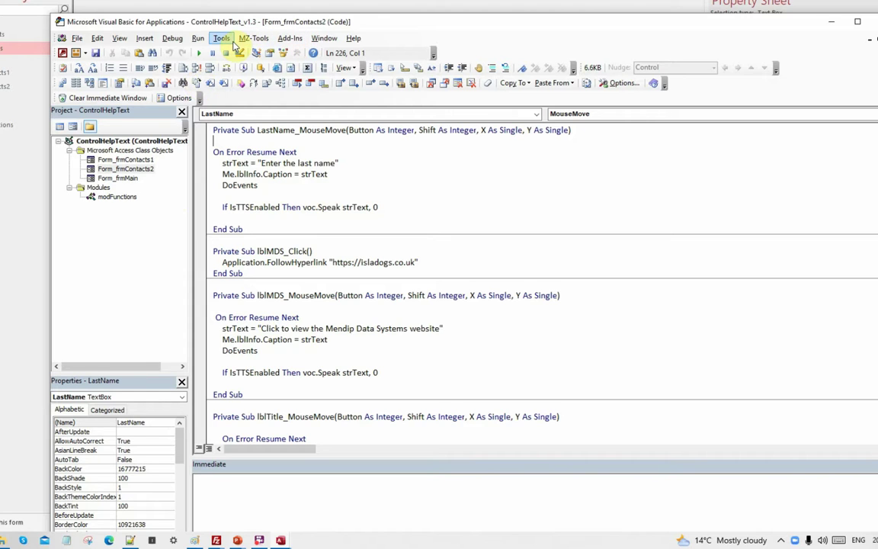
# - Compare the locations of the two Microsoft Speech Object Library entries in the project references, and leave the references unchanged
pyautogui.hotkey('alt', 't')
pyautogui.press('r')
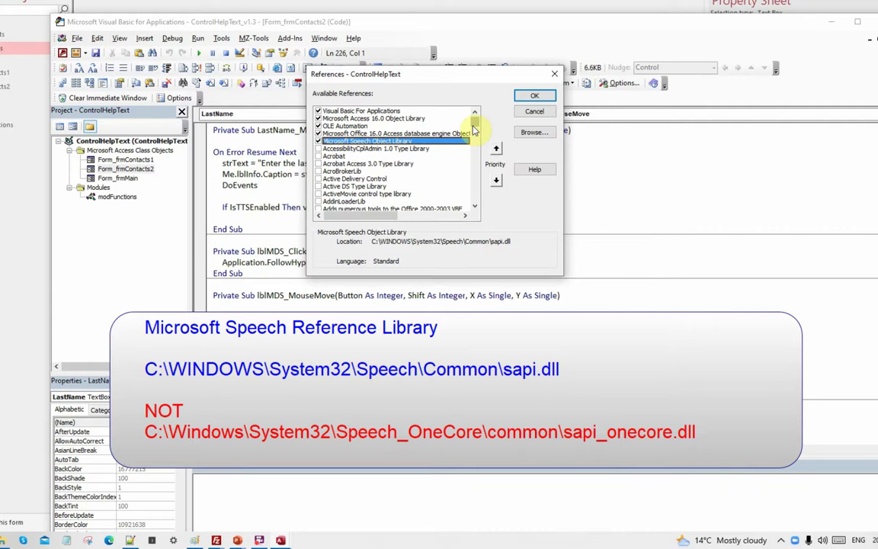
pyautogui.moveTo(474, 120); pyautogui.dragTo(473, 166)
pyautogui.scroll(-2, 446, 172)
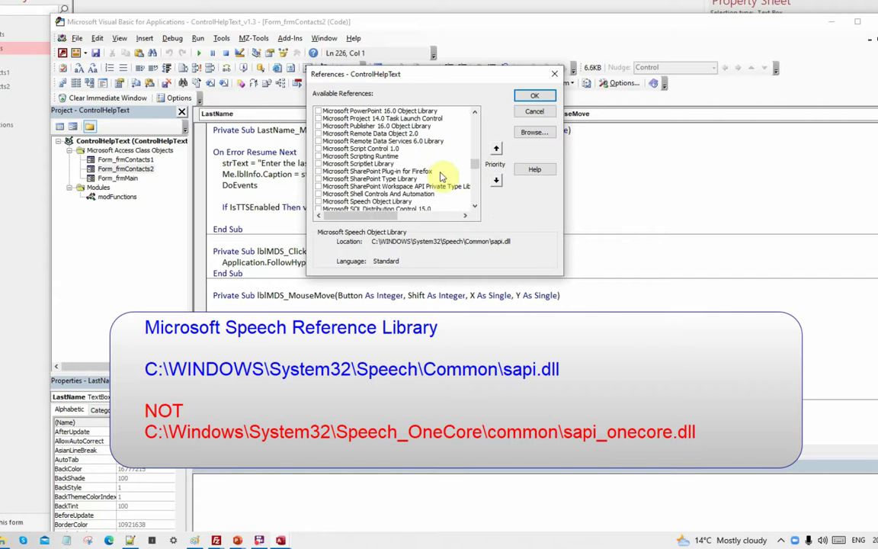
pyautogui.click(386, 180)
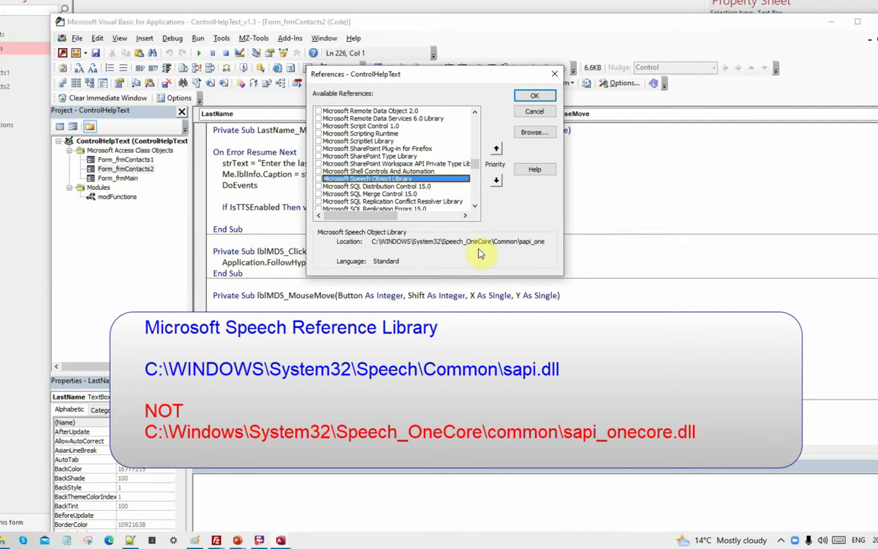
pyautogui.click(534, 112)
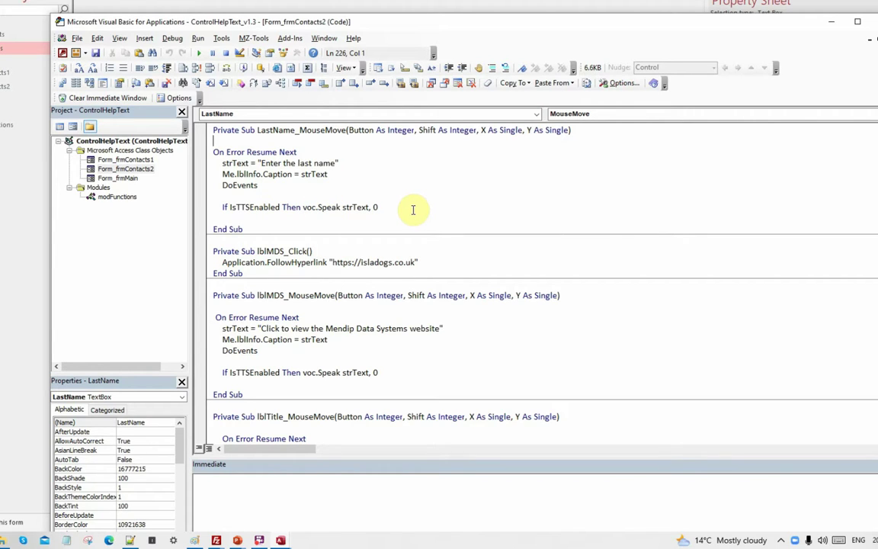
# - Review the frmContacts2 code, including the Form_Load procedure, up to the Detail_MouseMove procedure
pyautogui.scroll(-2, 413, 209)
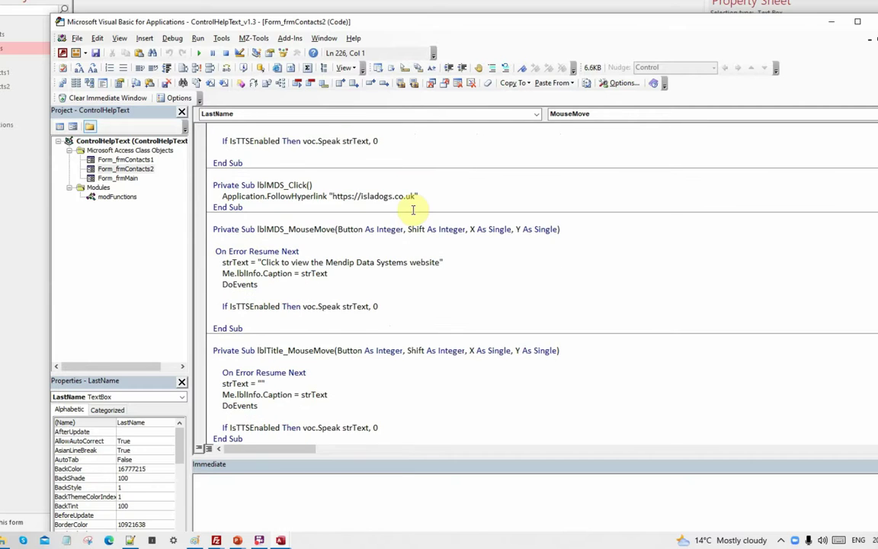
pyautogui.scroll(9, 413, 210)
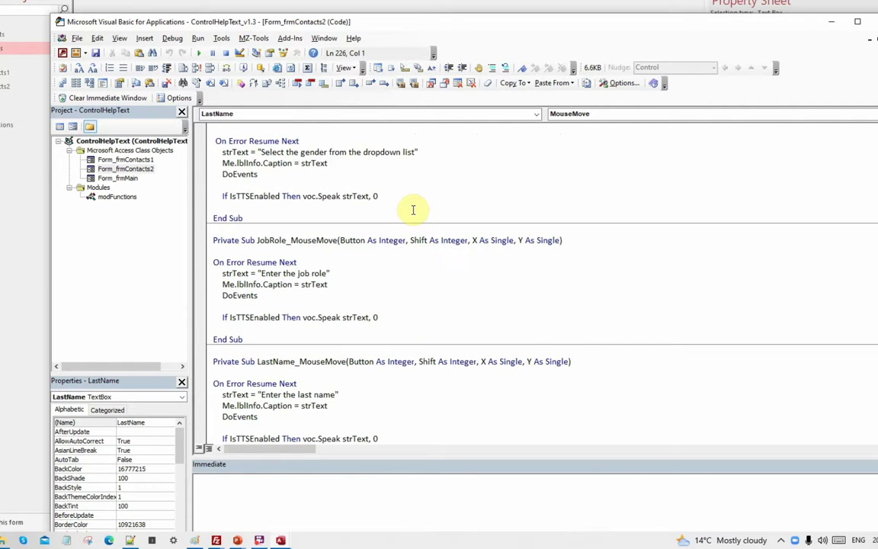
pyautogui.scroll(16, 413, 210)
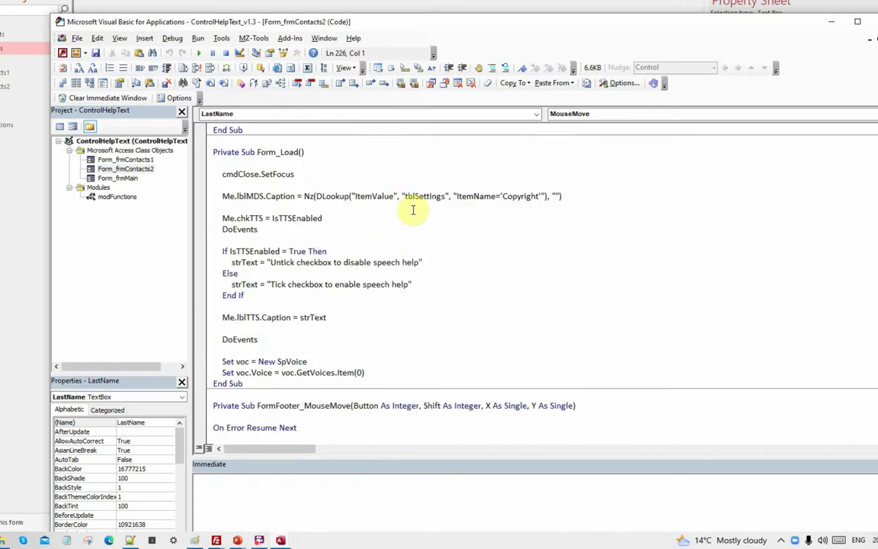
pyautogui.scroll(11, 413, 209)
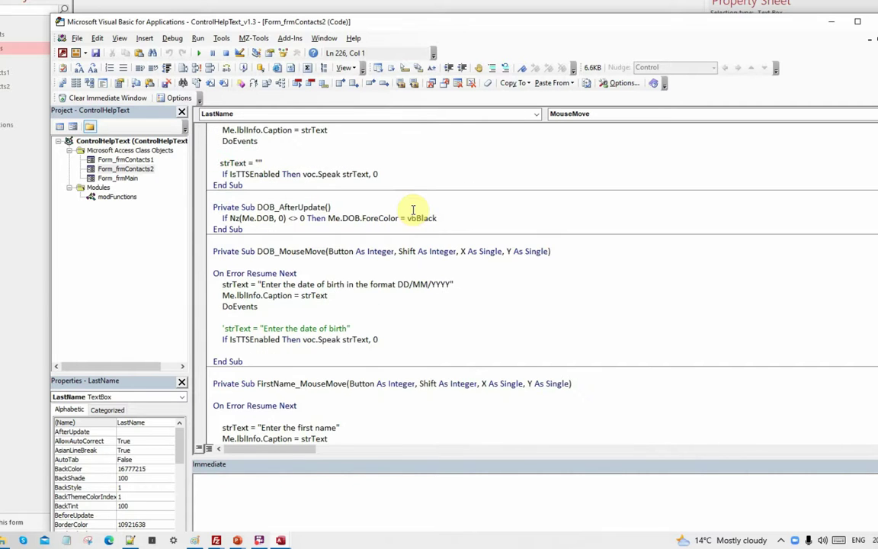
pyautogui.scroll(2, 413, 209)
pyautogui.scroll(1, 413, 210)
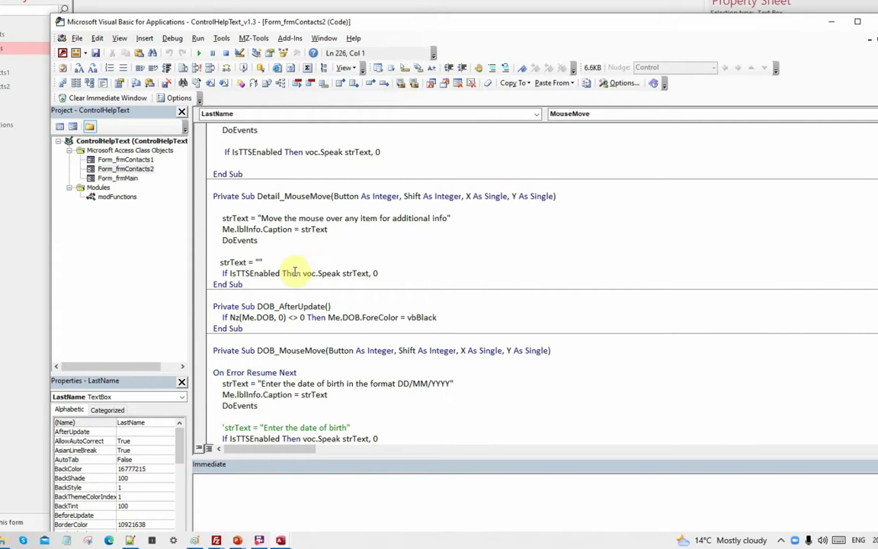
# - Go to the definition of IsTTSEnabled and examine how the function looks up the EnableTTS setting
pyautogui.rightClick(259, 262)
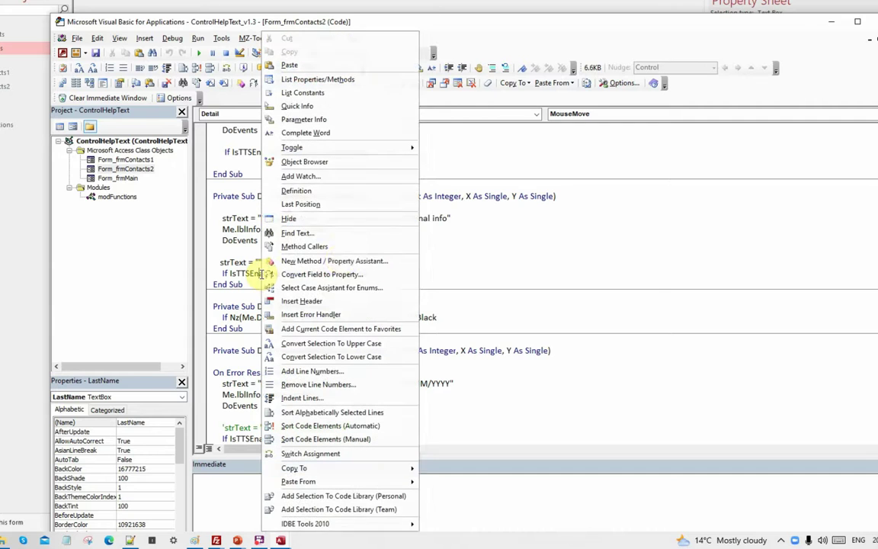
pyautogui.click(296, 190)
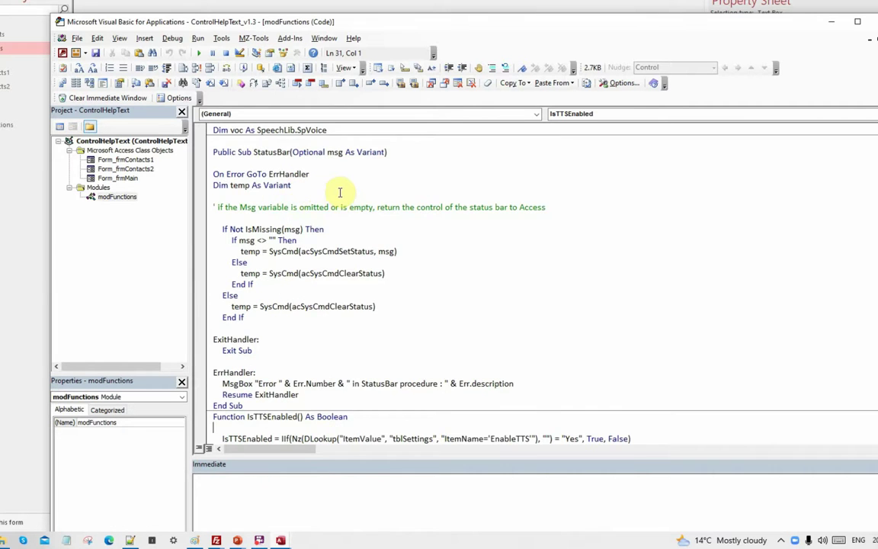
pyautogui.scroll(-6, 340, 192)
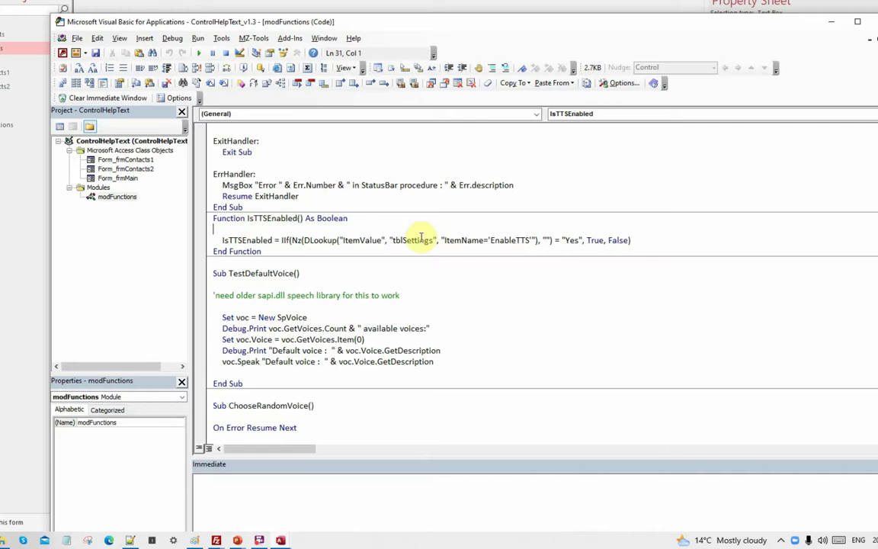
pyautogui.scroll(-1, 459, 261)
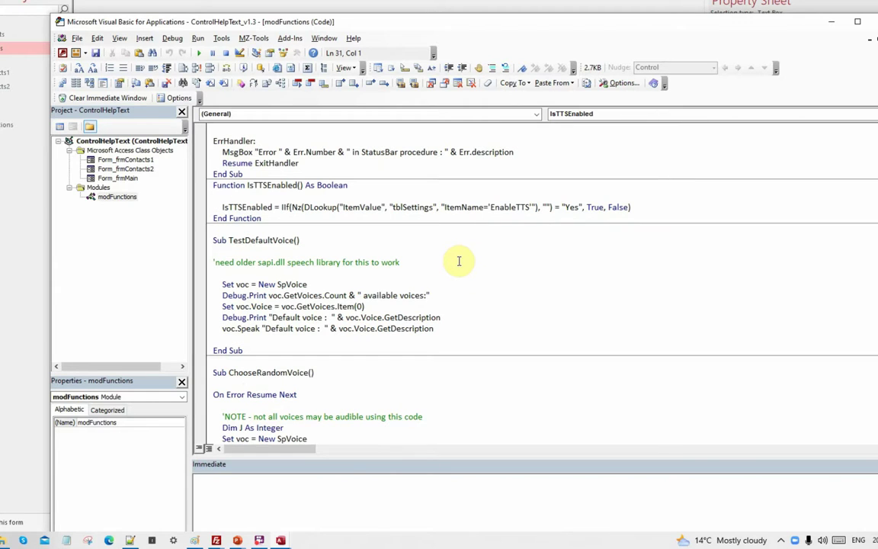
# - Run the TestDefaultVoice procedure in modFunctions and review the ChooseRandomVoice procedure below it
pyautogui.click(219, 305)
pyautogui.click(198, 51)
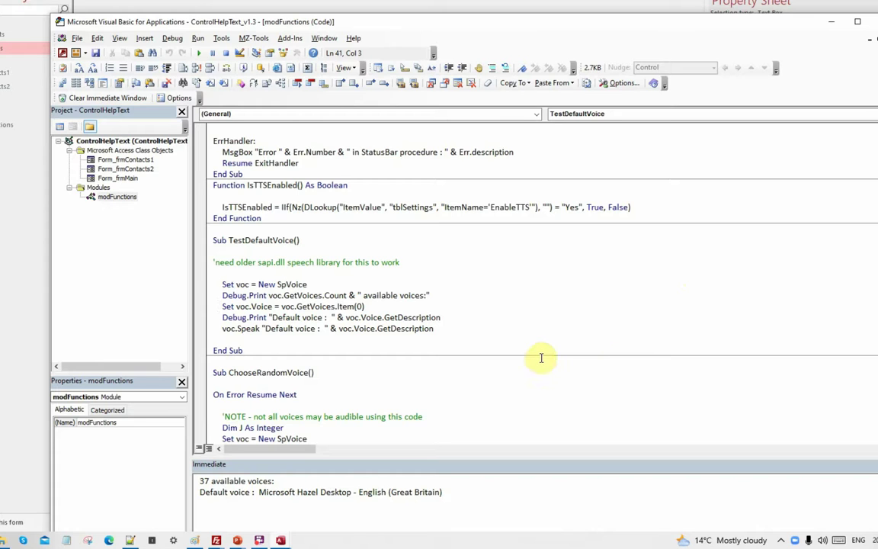
pyautogui.scroll(-2, 541, 357)
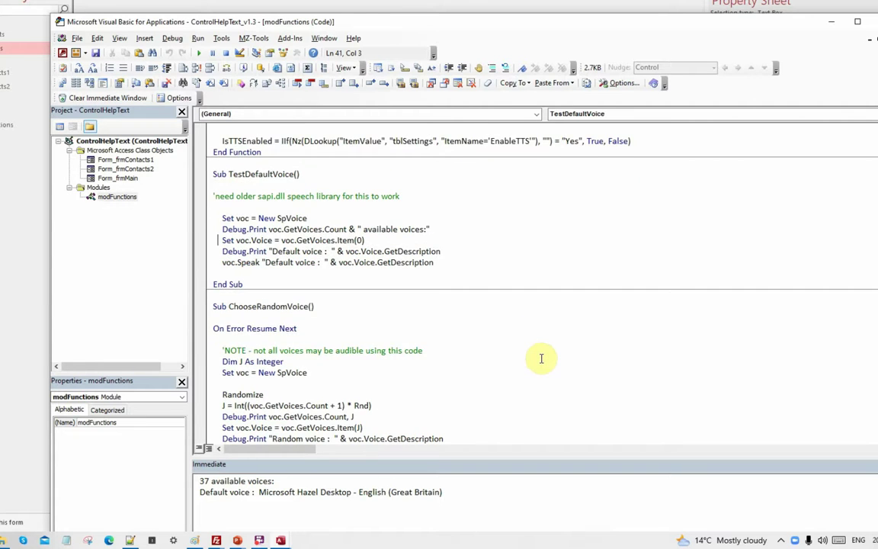
pyautogui.scroll(-2, 541, 357)
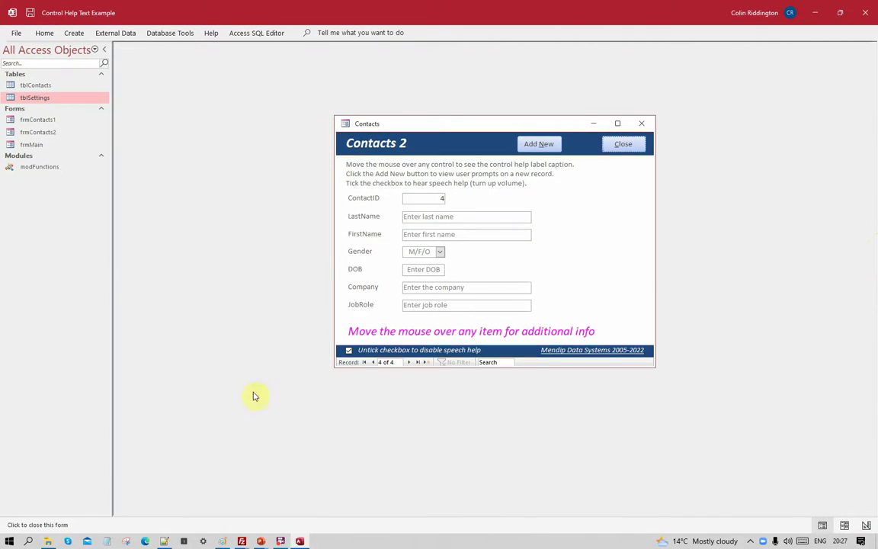
# - Disable speech help for Contacts 2 and close the form
pyautogui.click(348, 352)
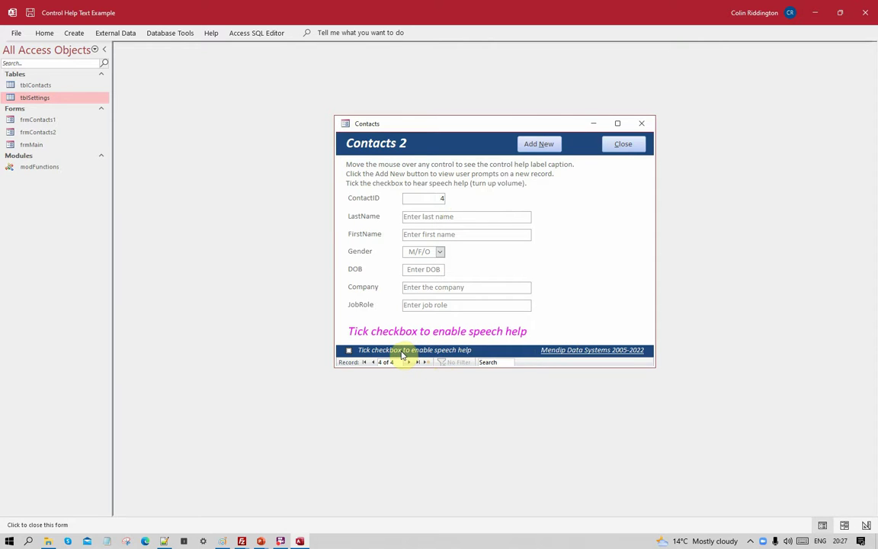
pyautogui.click(623, 146)
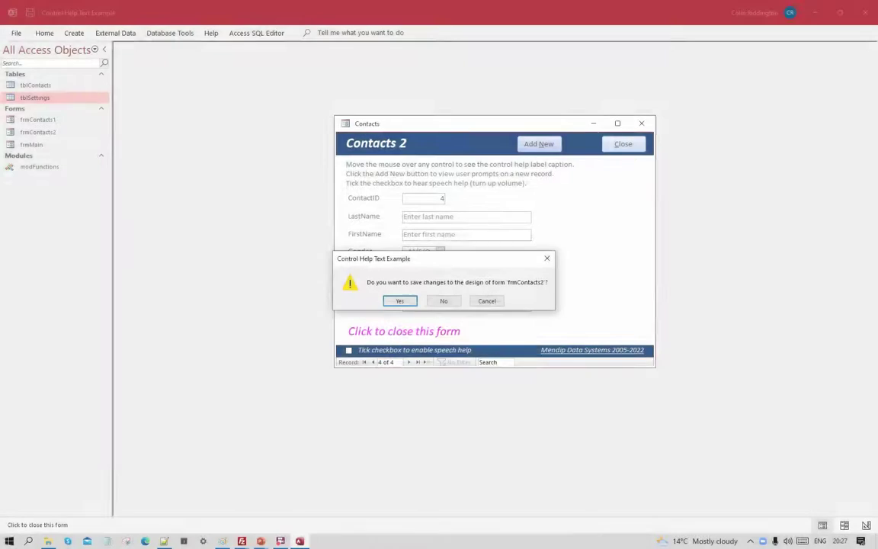